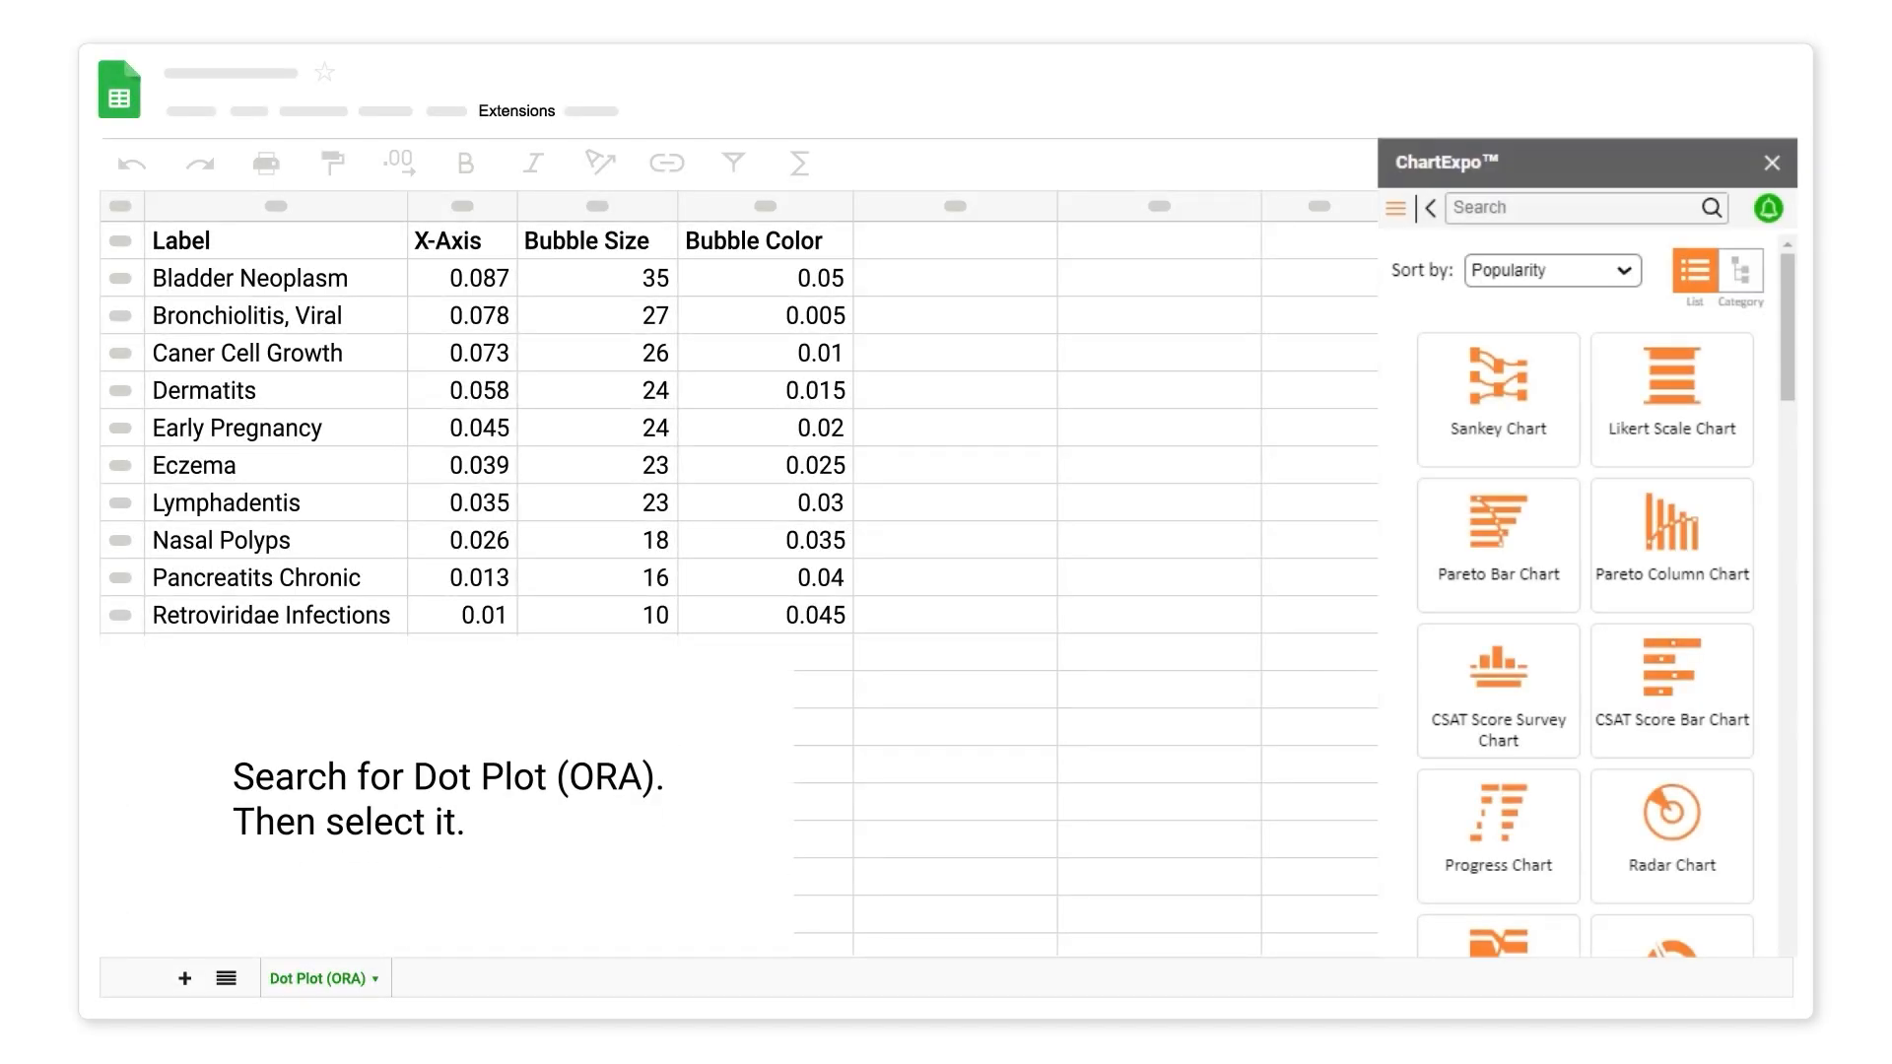
Search the chart library for "dot plot", choose Dot Plot (ORA), and use the Dot Plot (ORA) sheet as its data source.
{"action": "left_click", "coordinate": [1476, 208]}
{"action": "type", "text": "dot plo"}
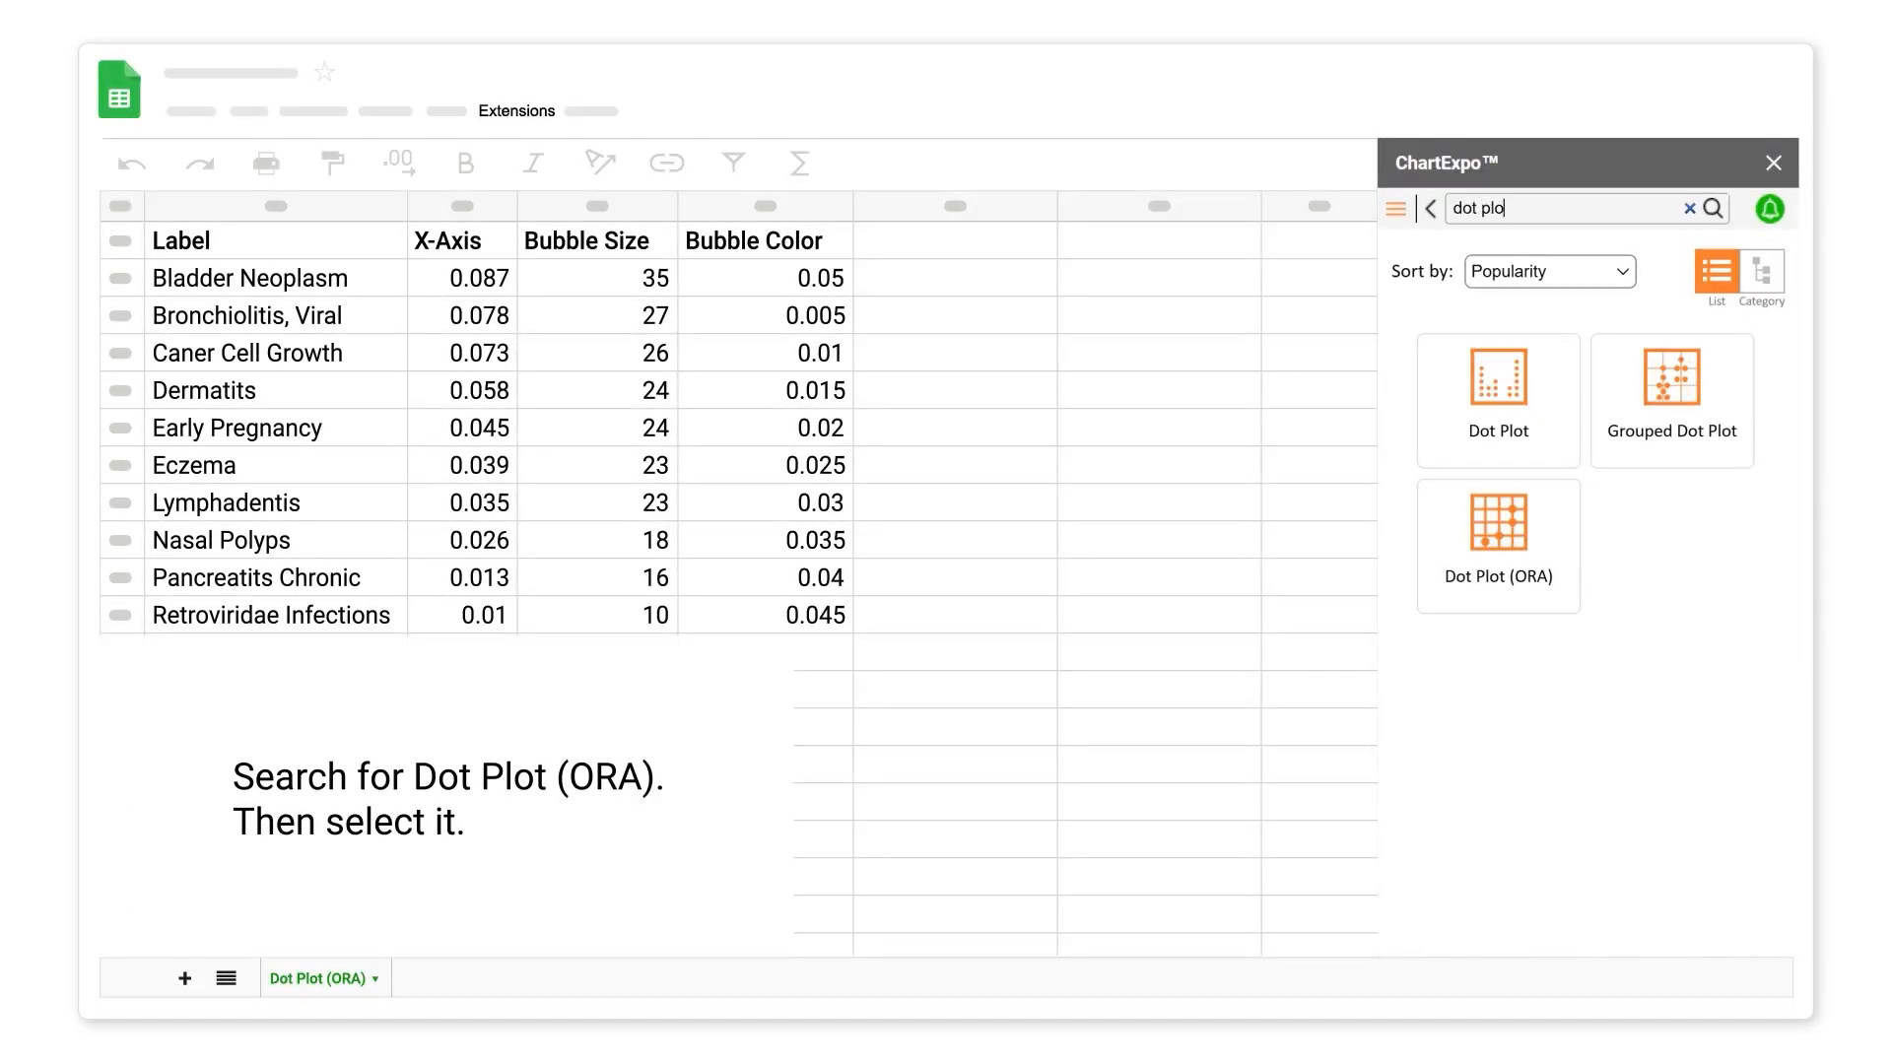
{"action": "type", "text": "t"}
{"action": "left_click", "coordinate": [1498, 537]}
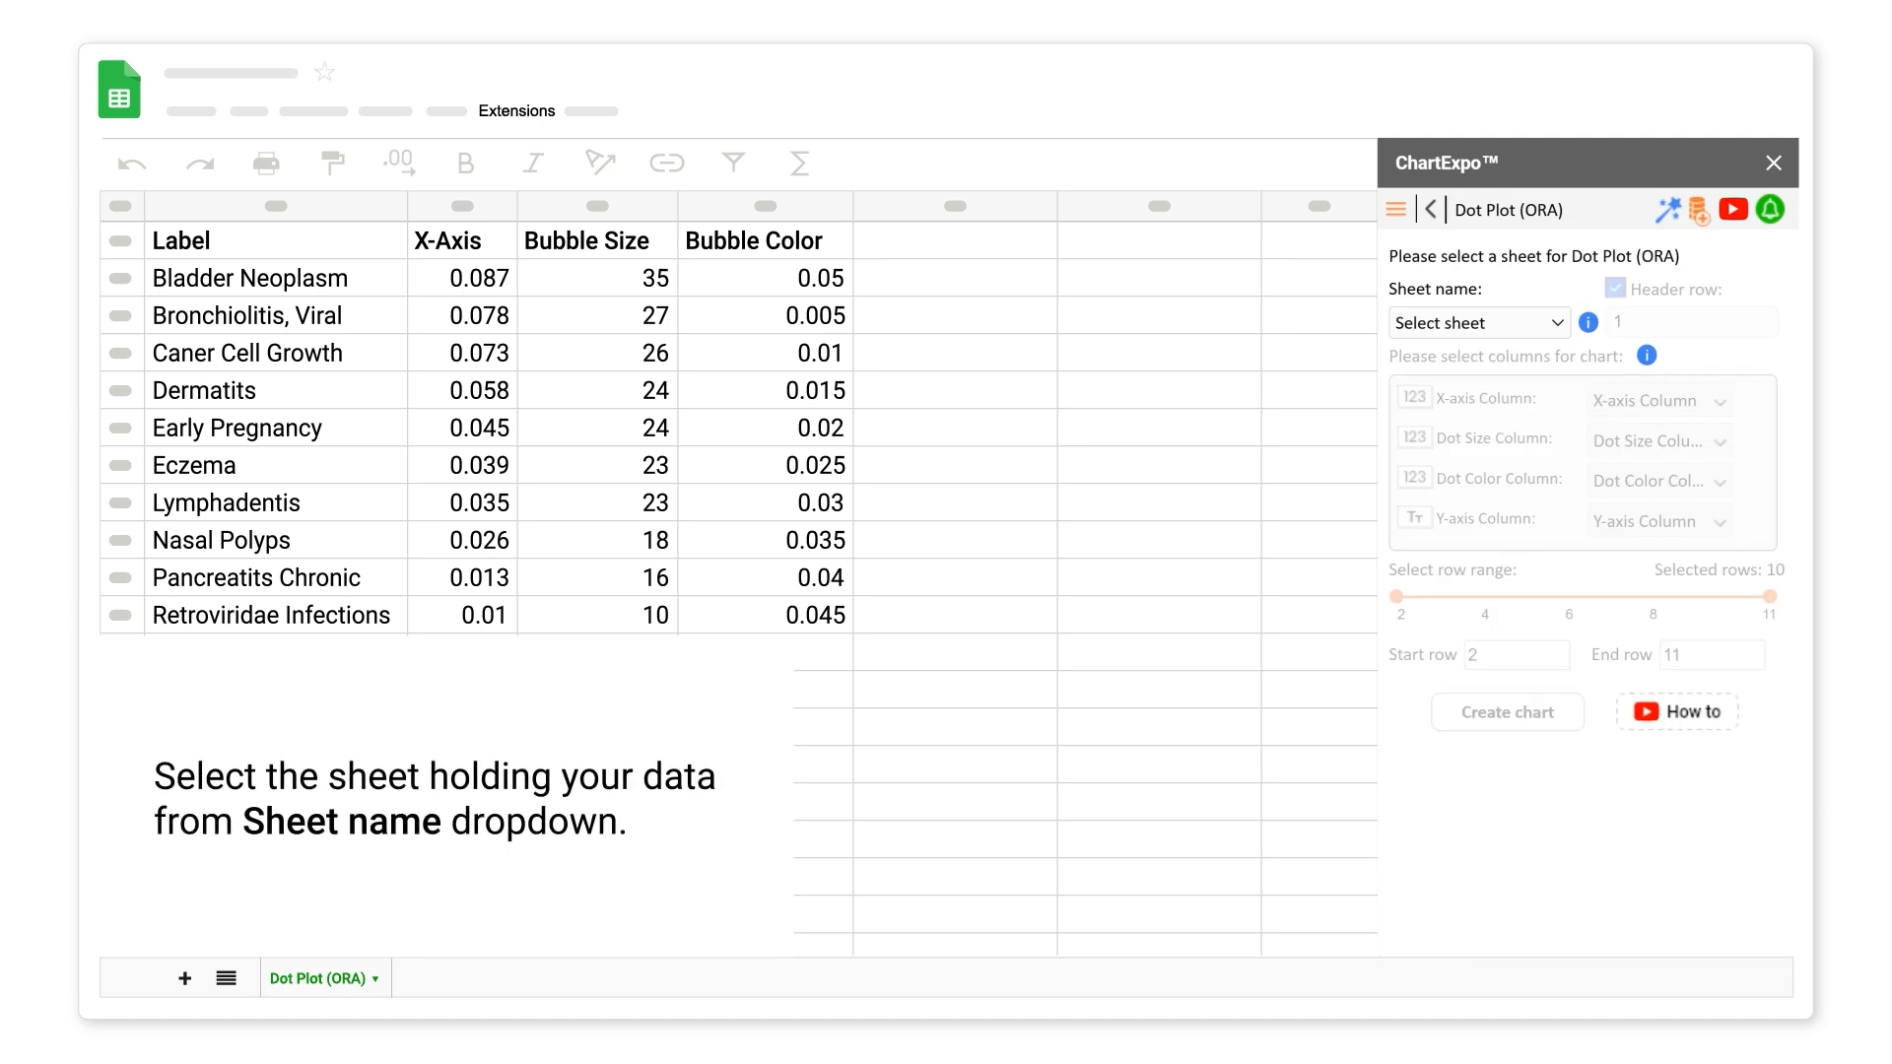
{"action": "left_click", "coordinate": [1557, 322]}
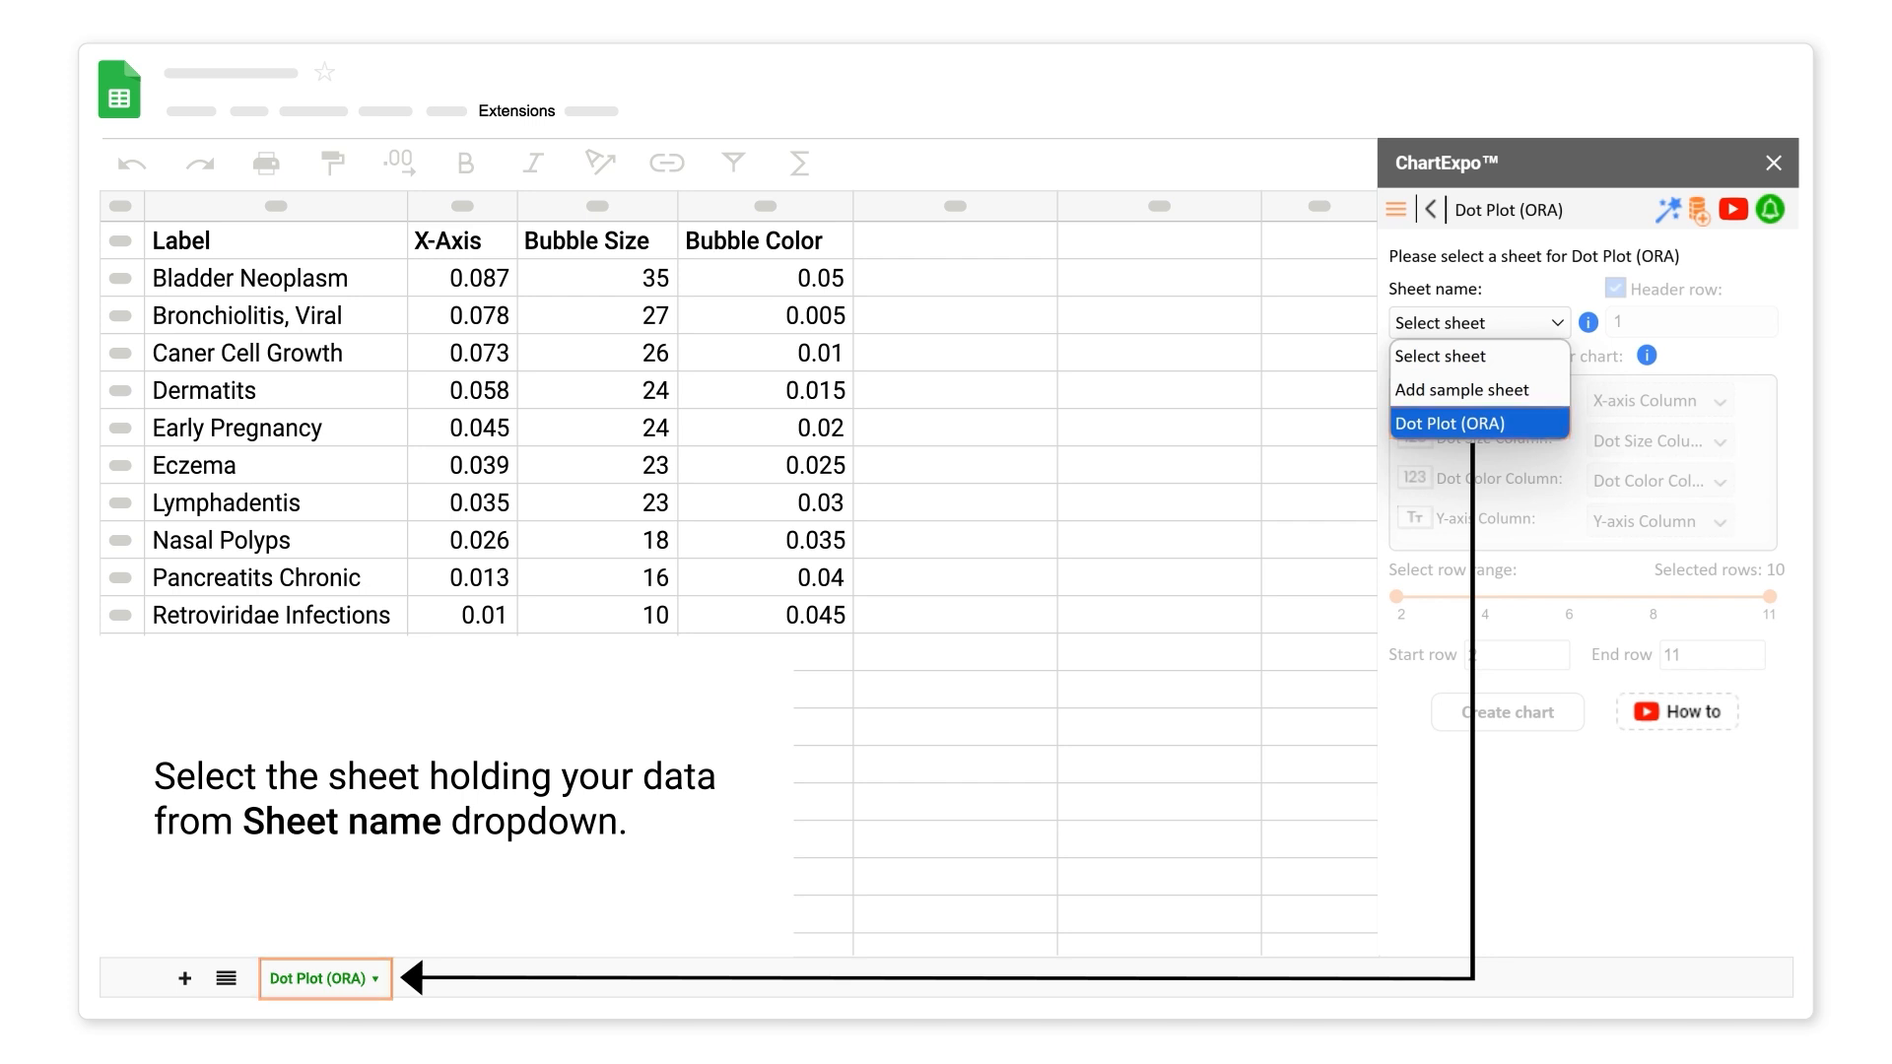
{"action": "left_click", "coordinate": [1440, 422]}
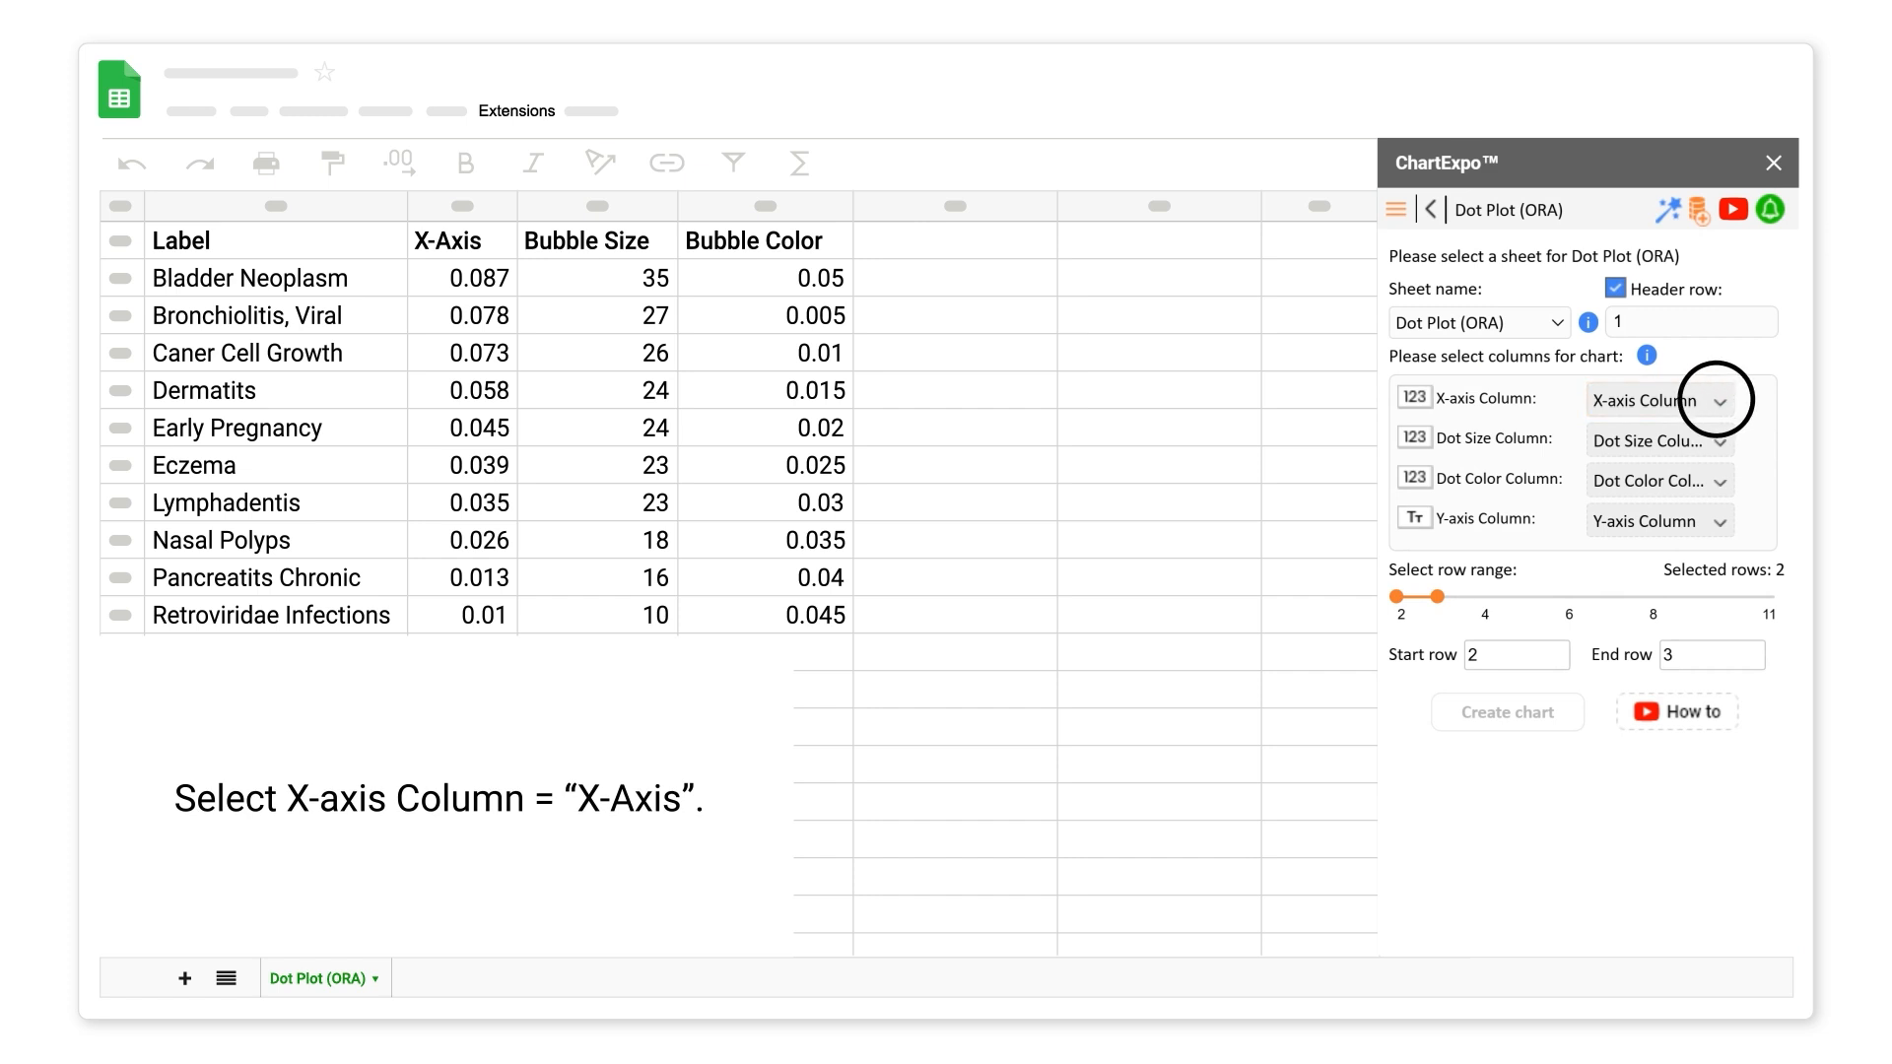
Assign the X-Axis column to the chart's X-axis and the Bubble Size column to the dot size.
{"action": "left_click", "coordinate": [1717, 400]}
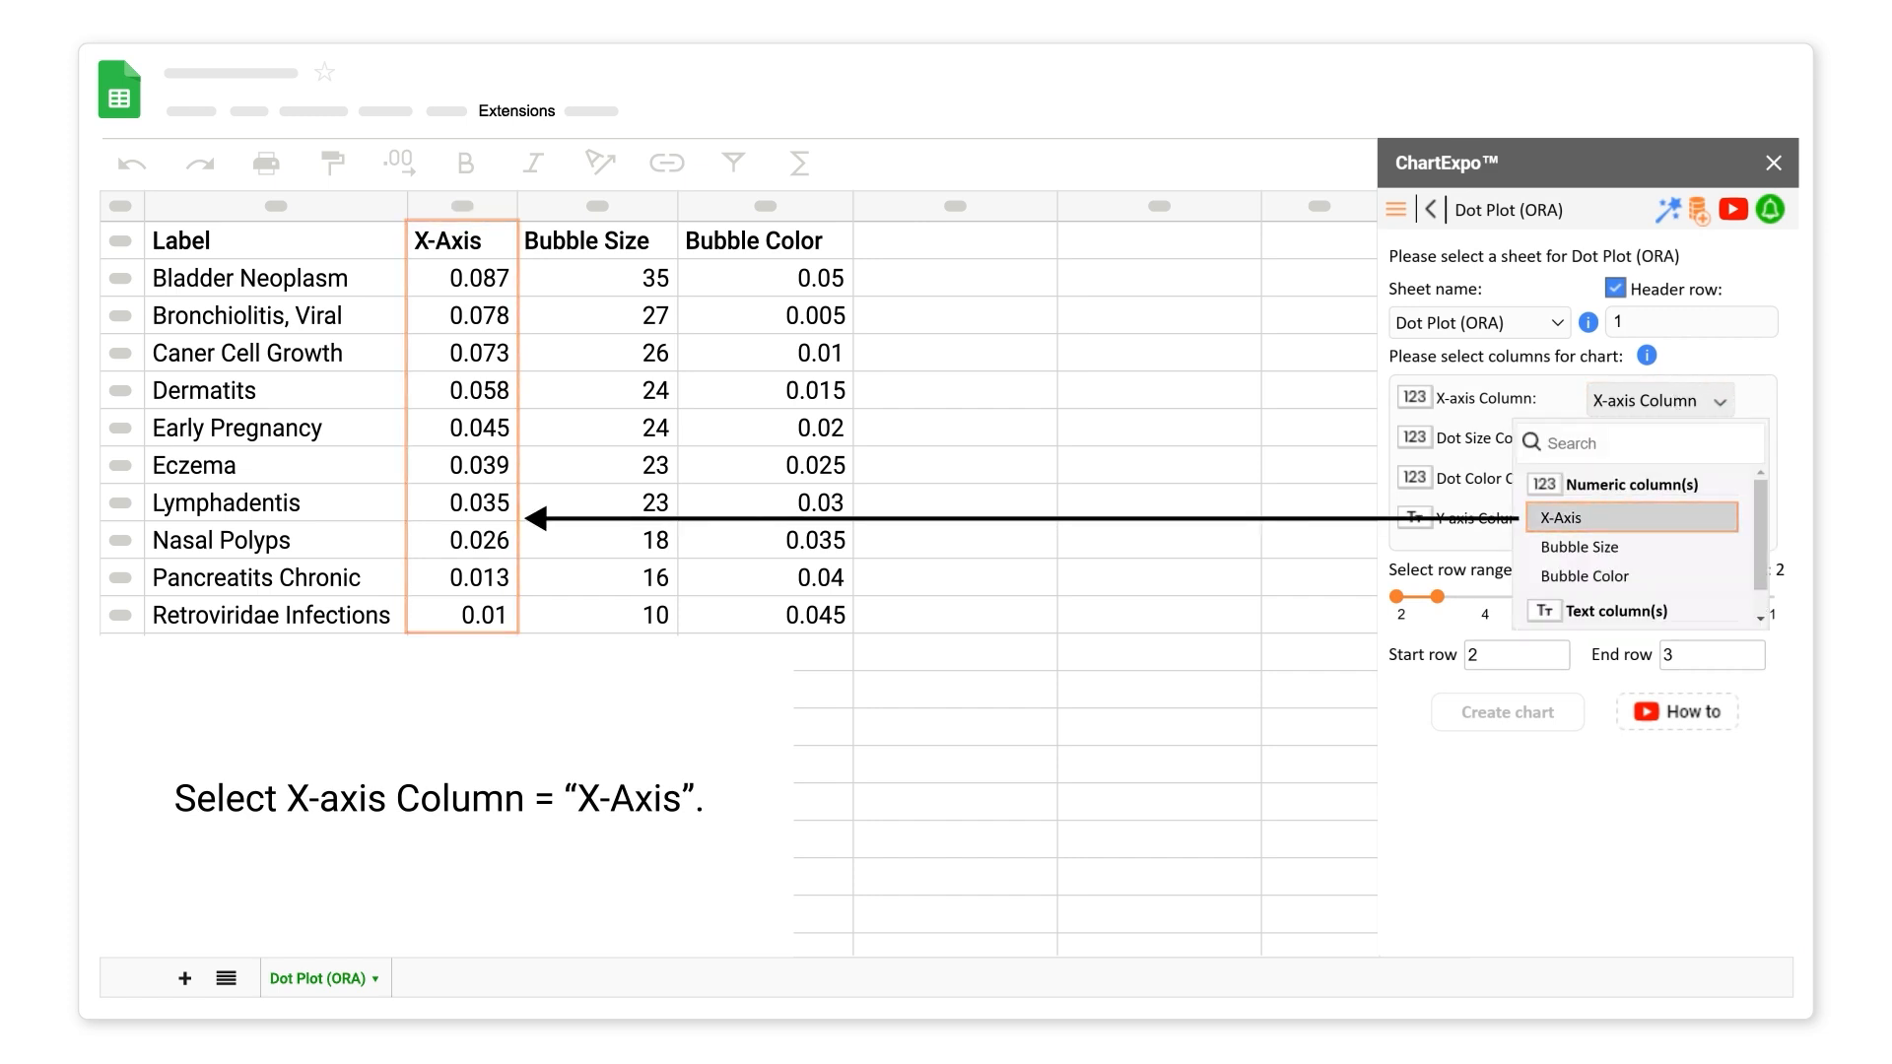
{"action": "left_click", "coordinate": [1560, 517]}
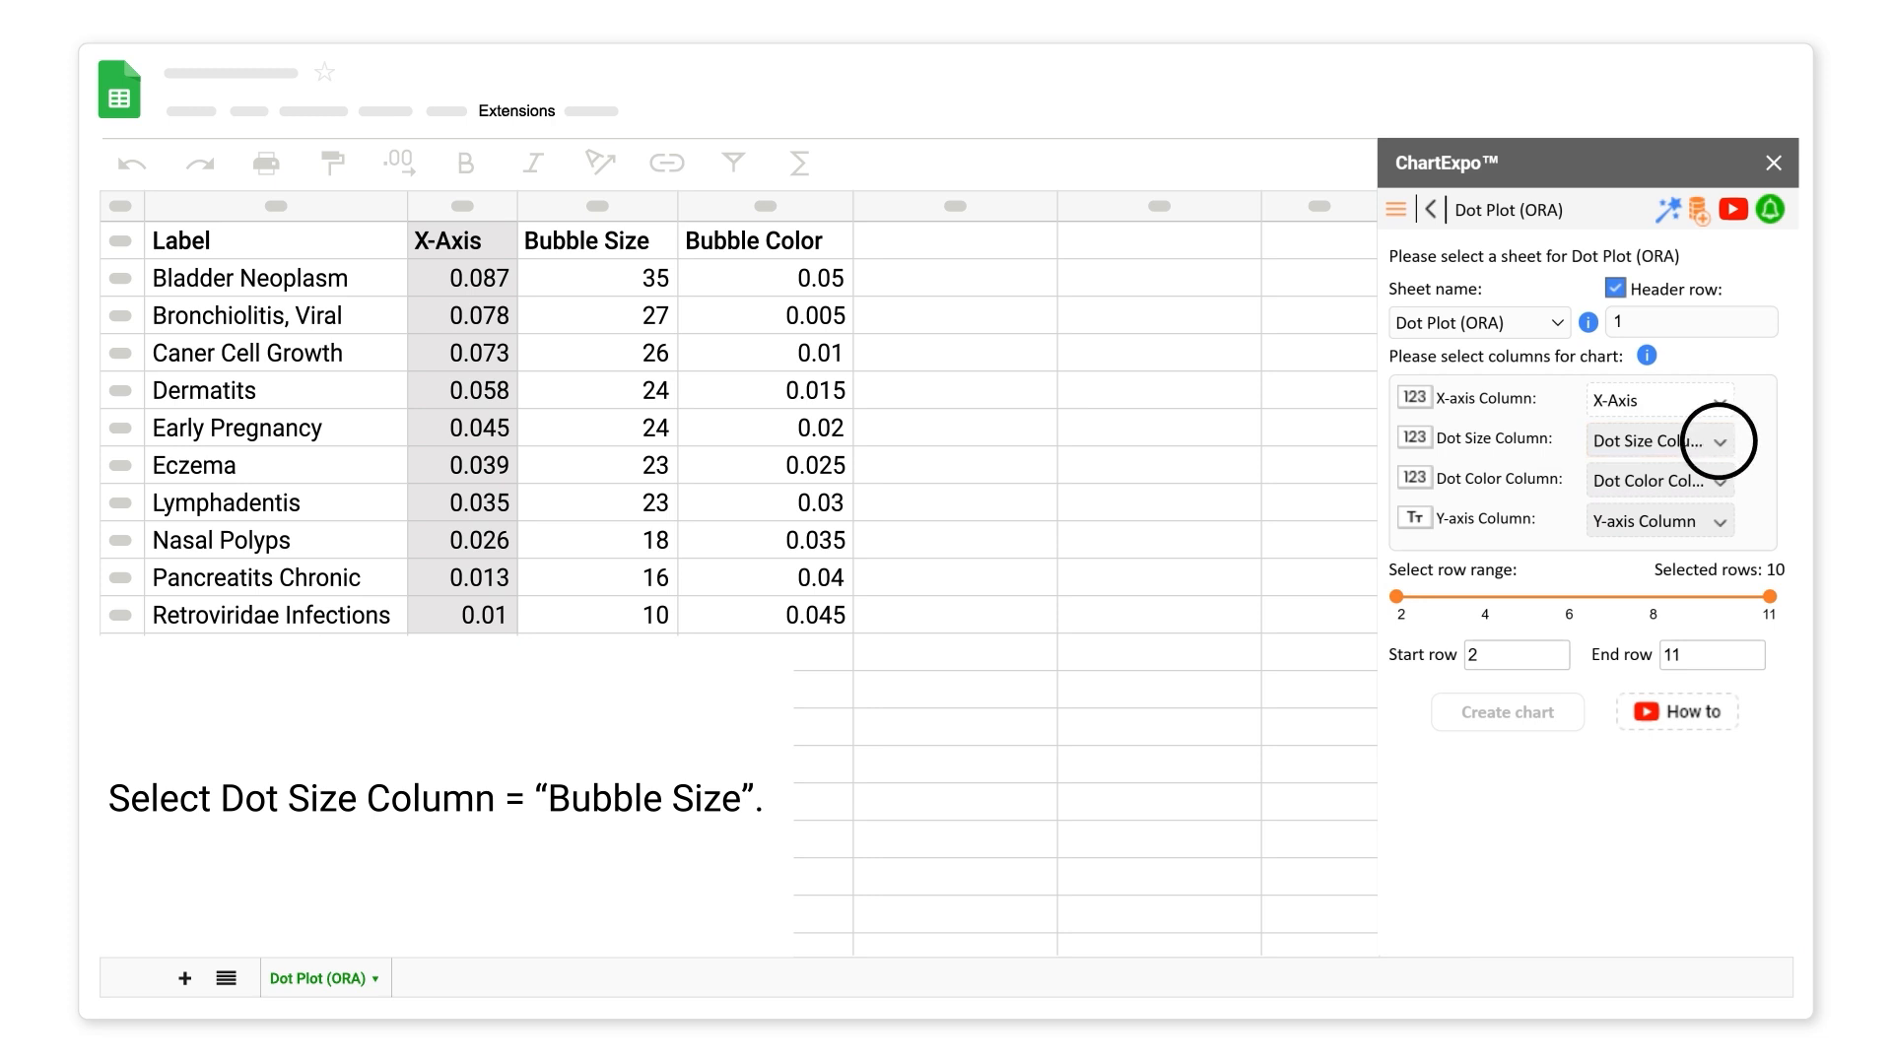
{"action": "left_click", "coordinate": [1719, 442]}
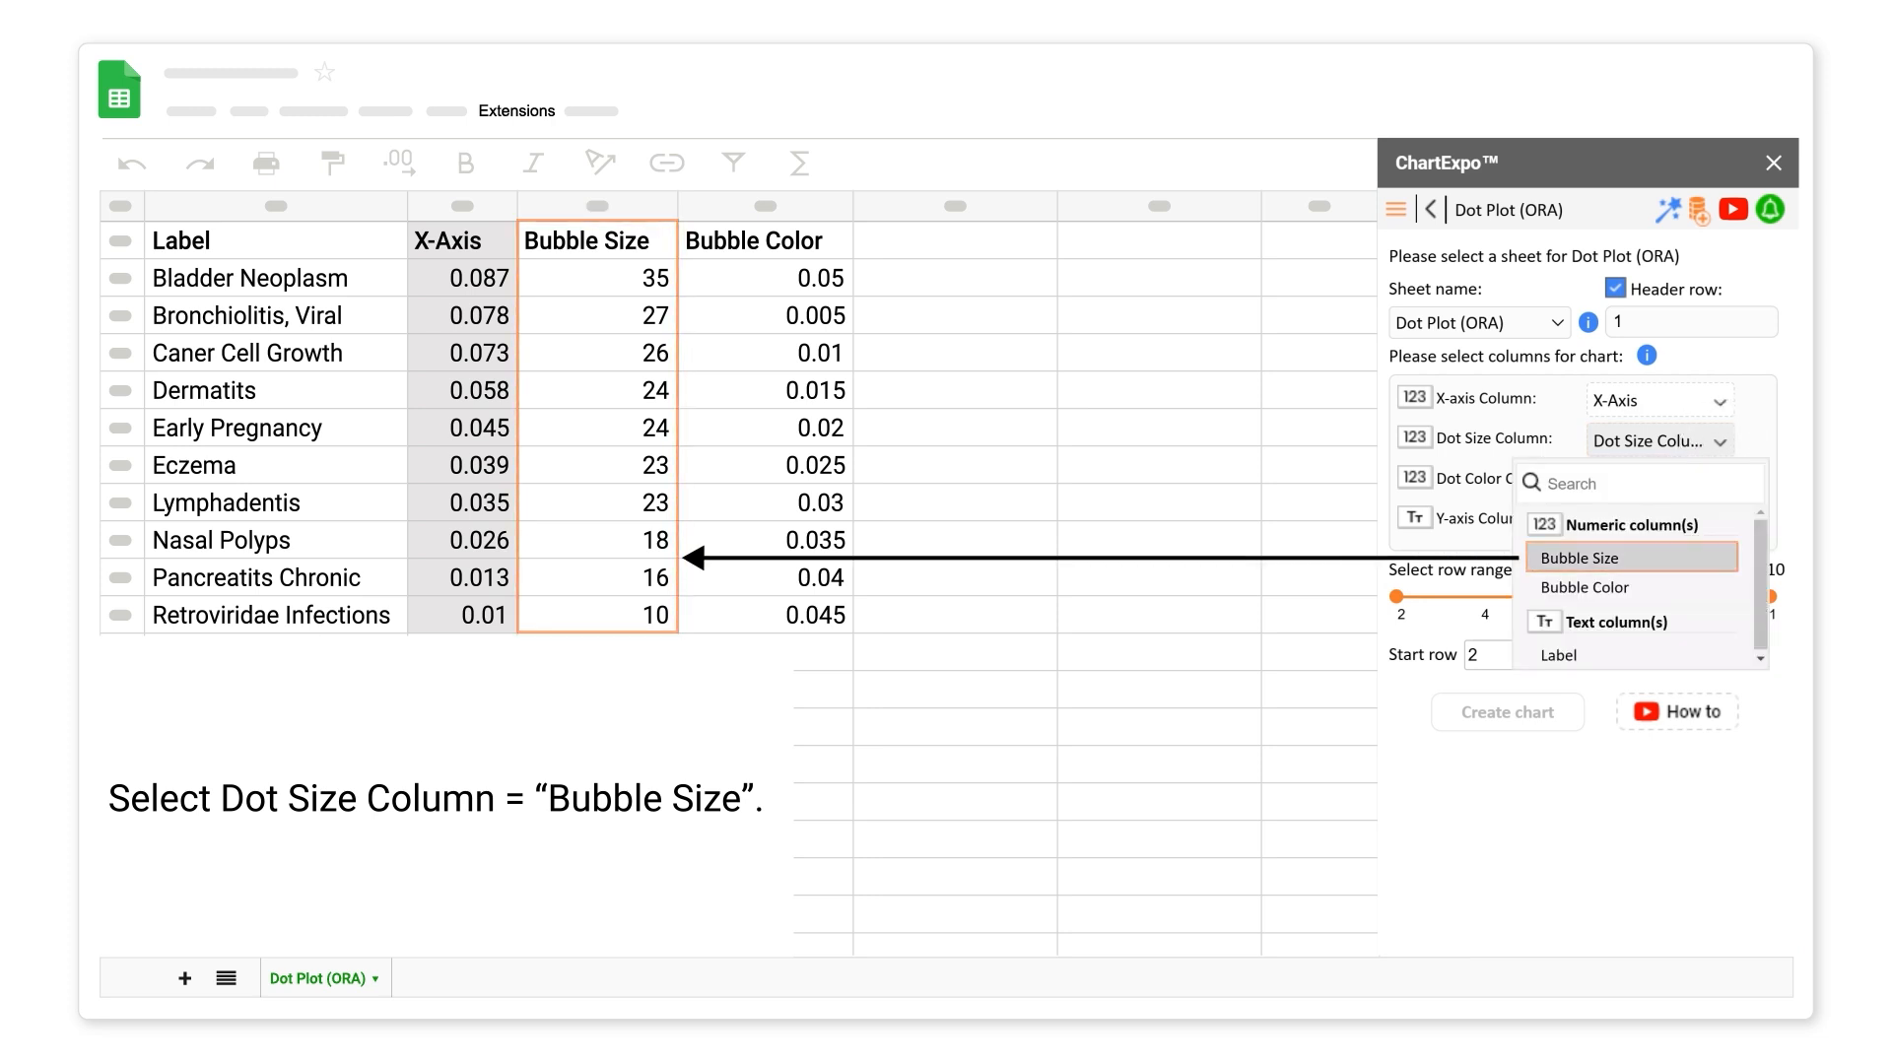
{"action": "left_click", "coordinate": [1569, 557]}
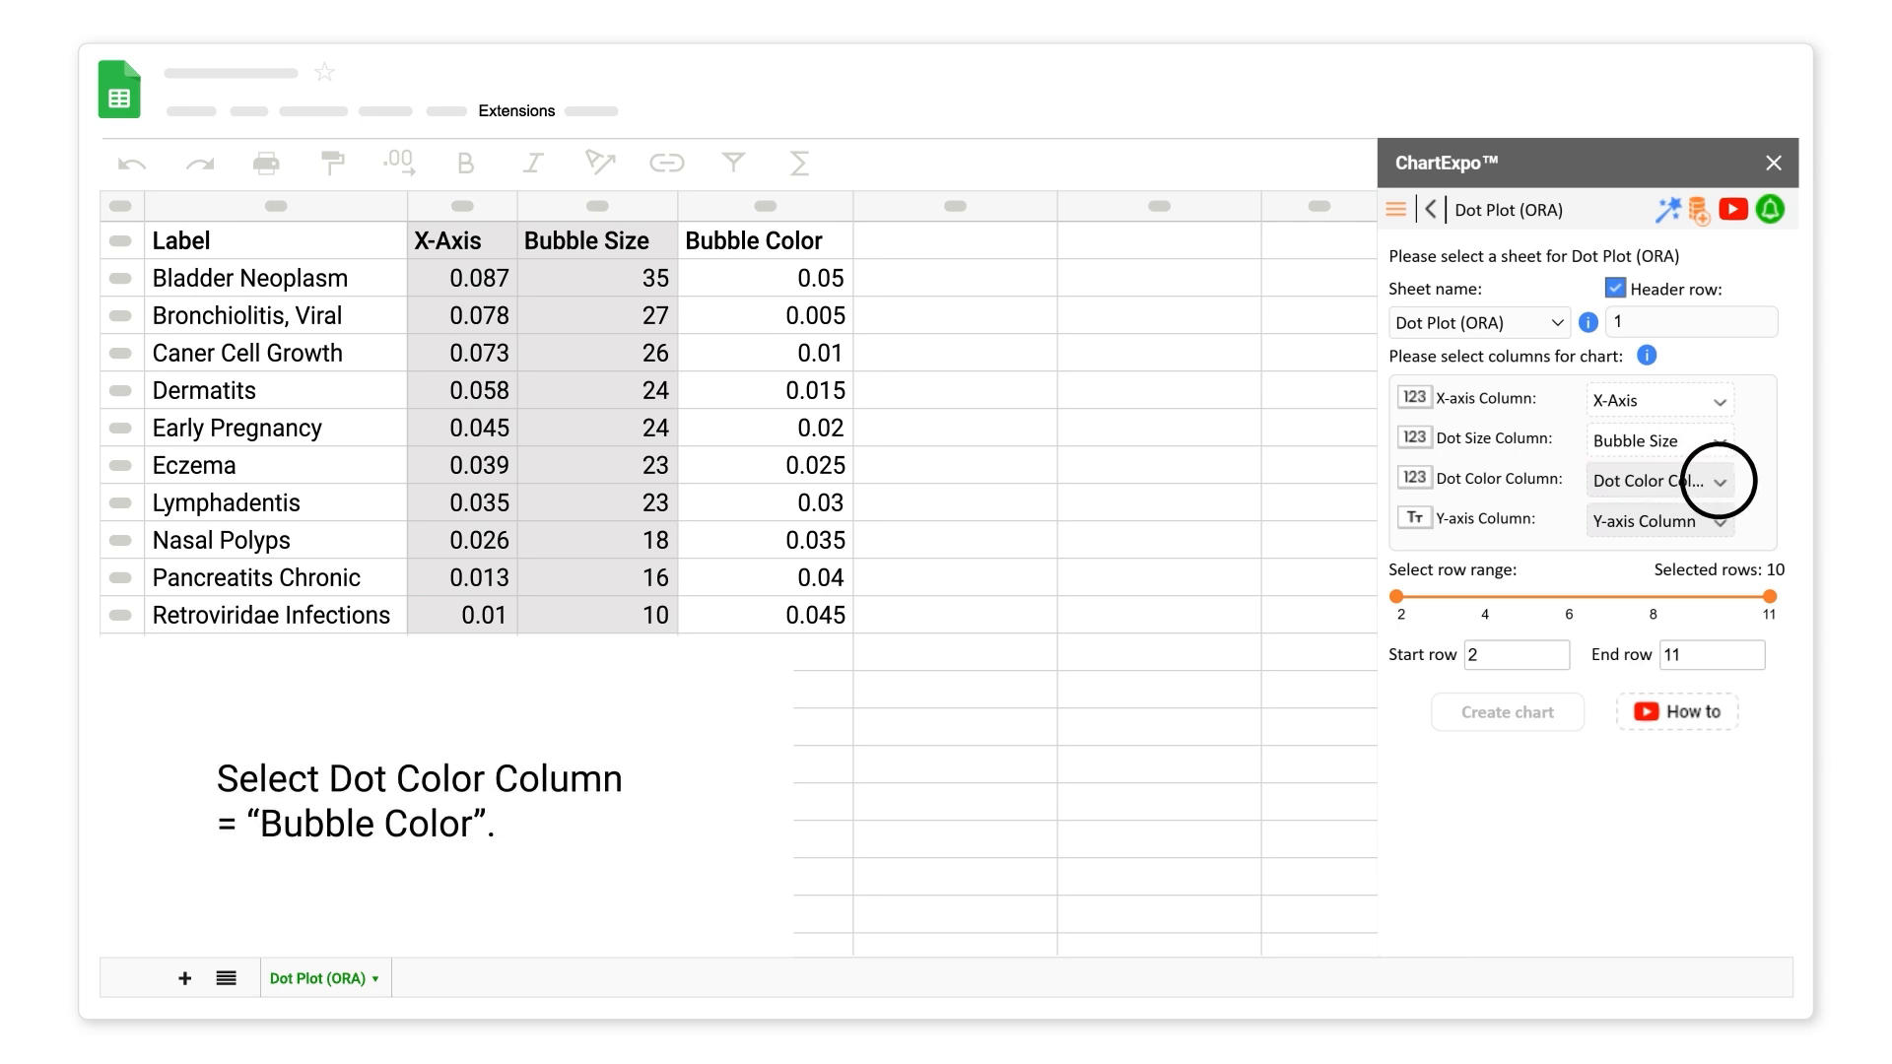
Assign the Bubble Color column to the dot color and the Label column to the chart's Y-axis.
{"action": "left_click", "coordinate": [1719, 482]}
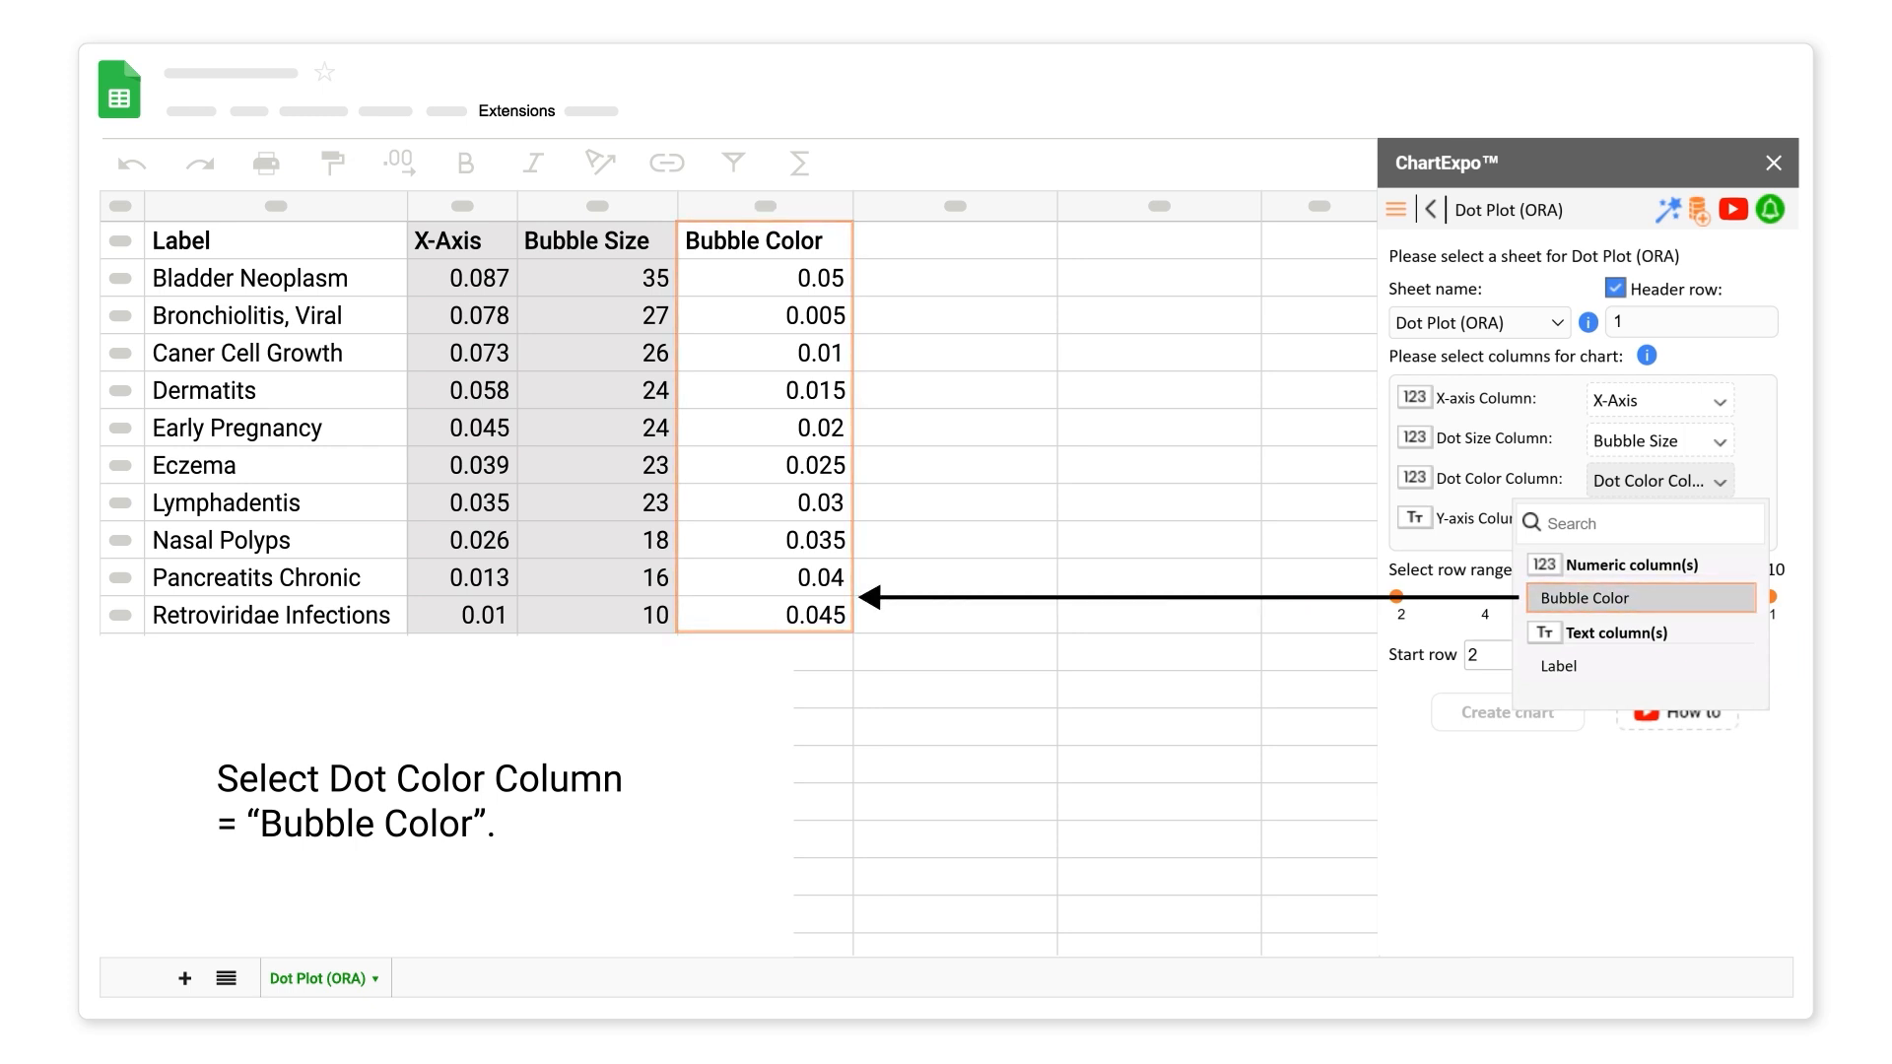
{"action": "left_click", "coordinate": [1572, 599]}
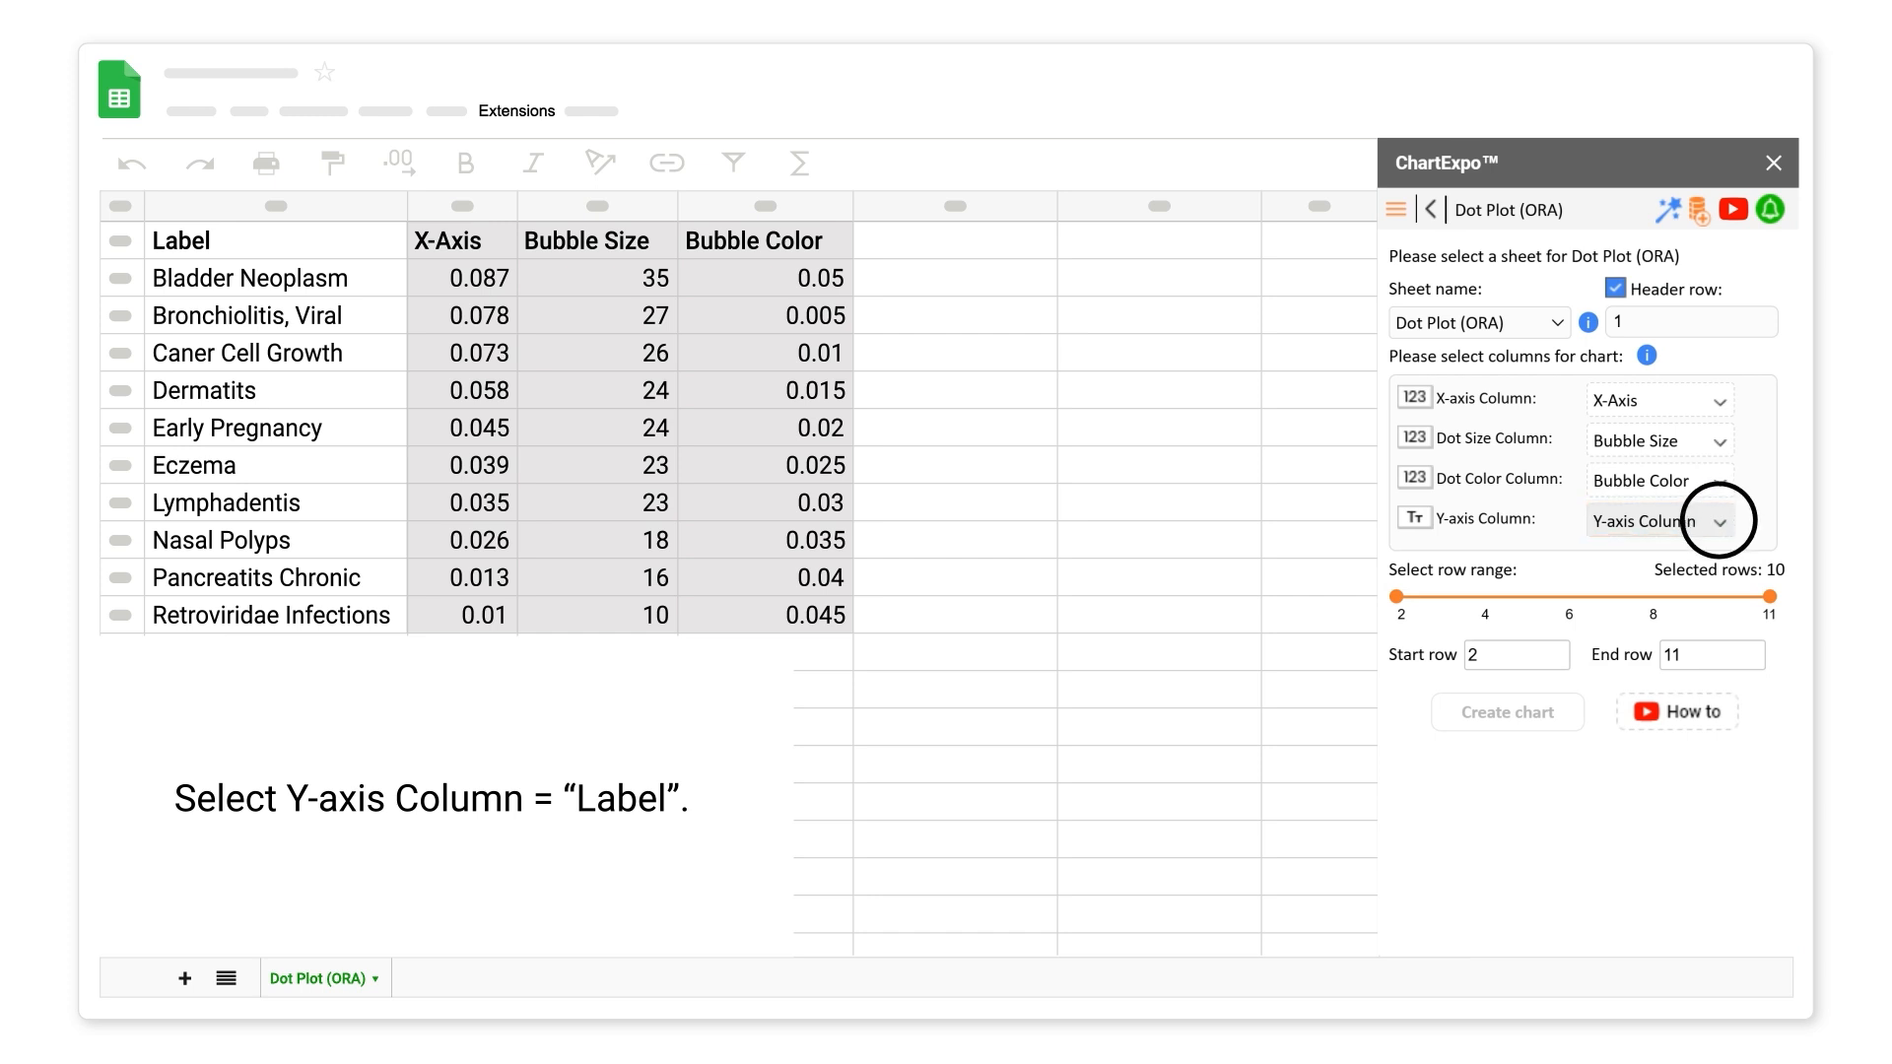
{"action": "left_click", "coordinate": [1719, 522]}
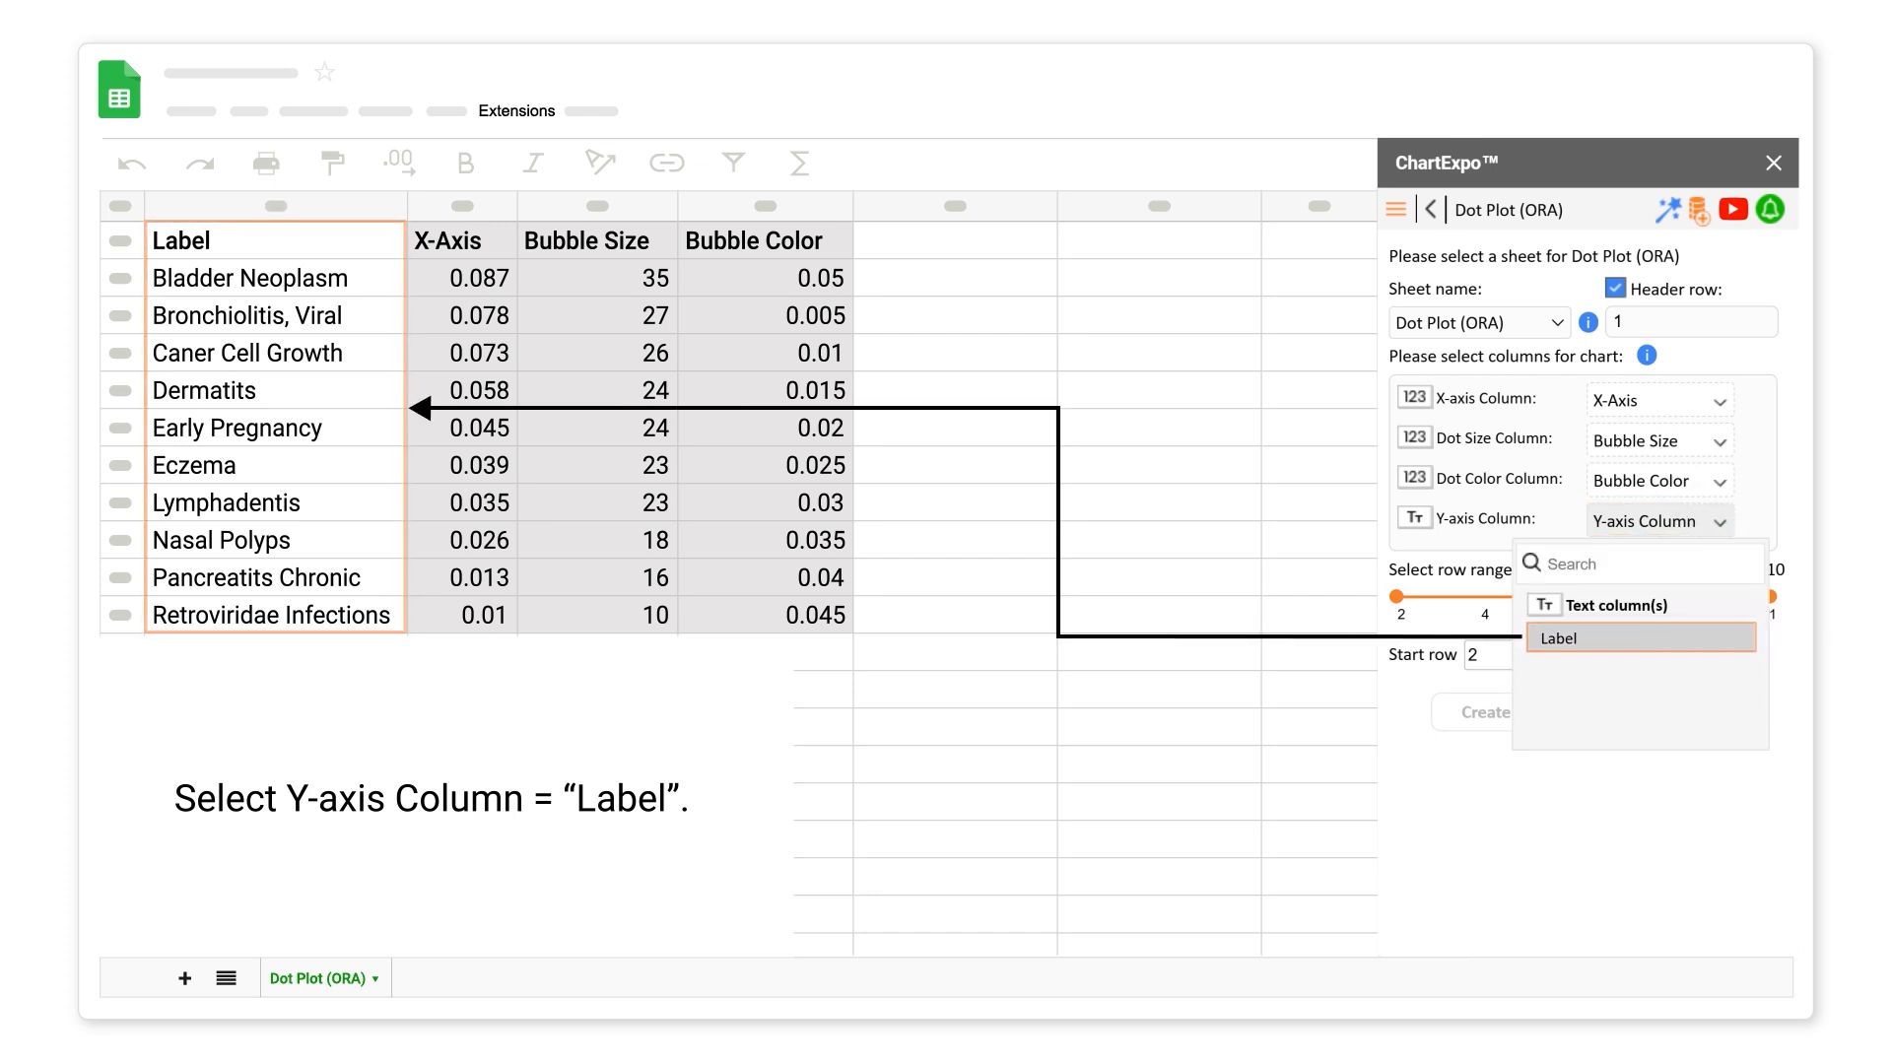
{"action": "left_click", "coordinate": [1555, 639]}
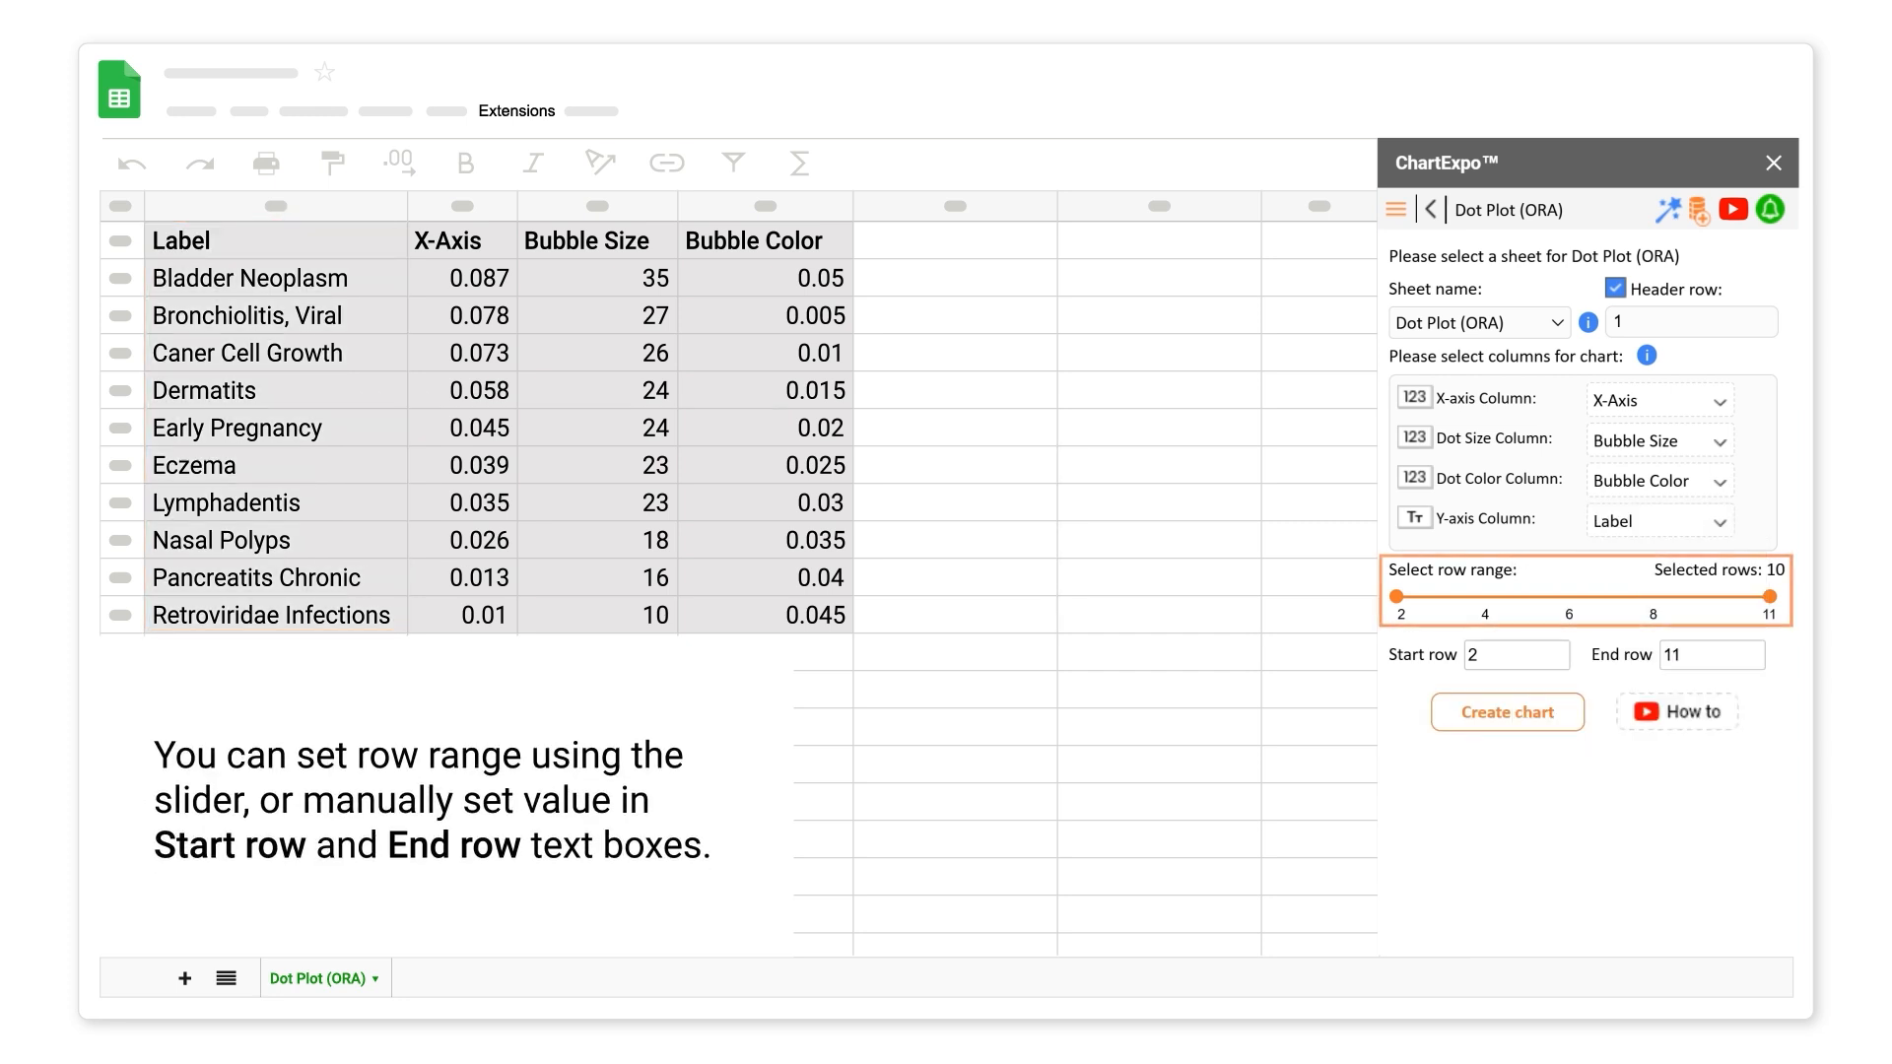
Set the row range to rows 2 through 11 and create the chart.
{"action": "left_click", "coordinate": [1643, 597]}
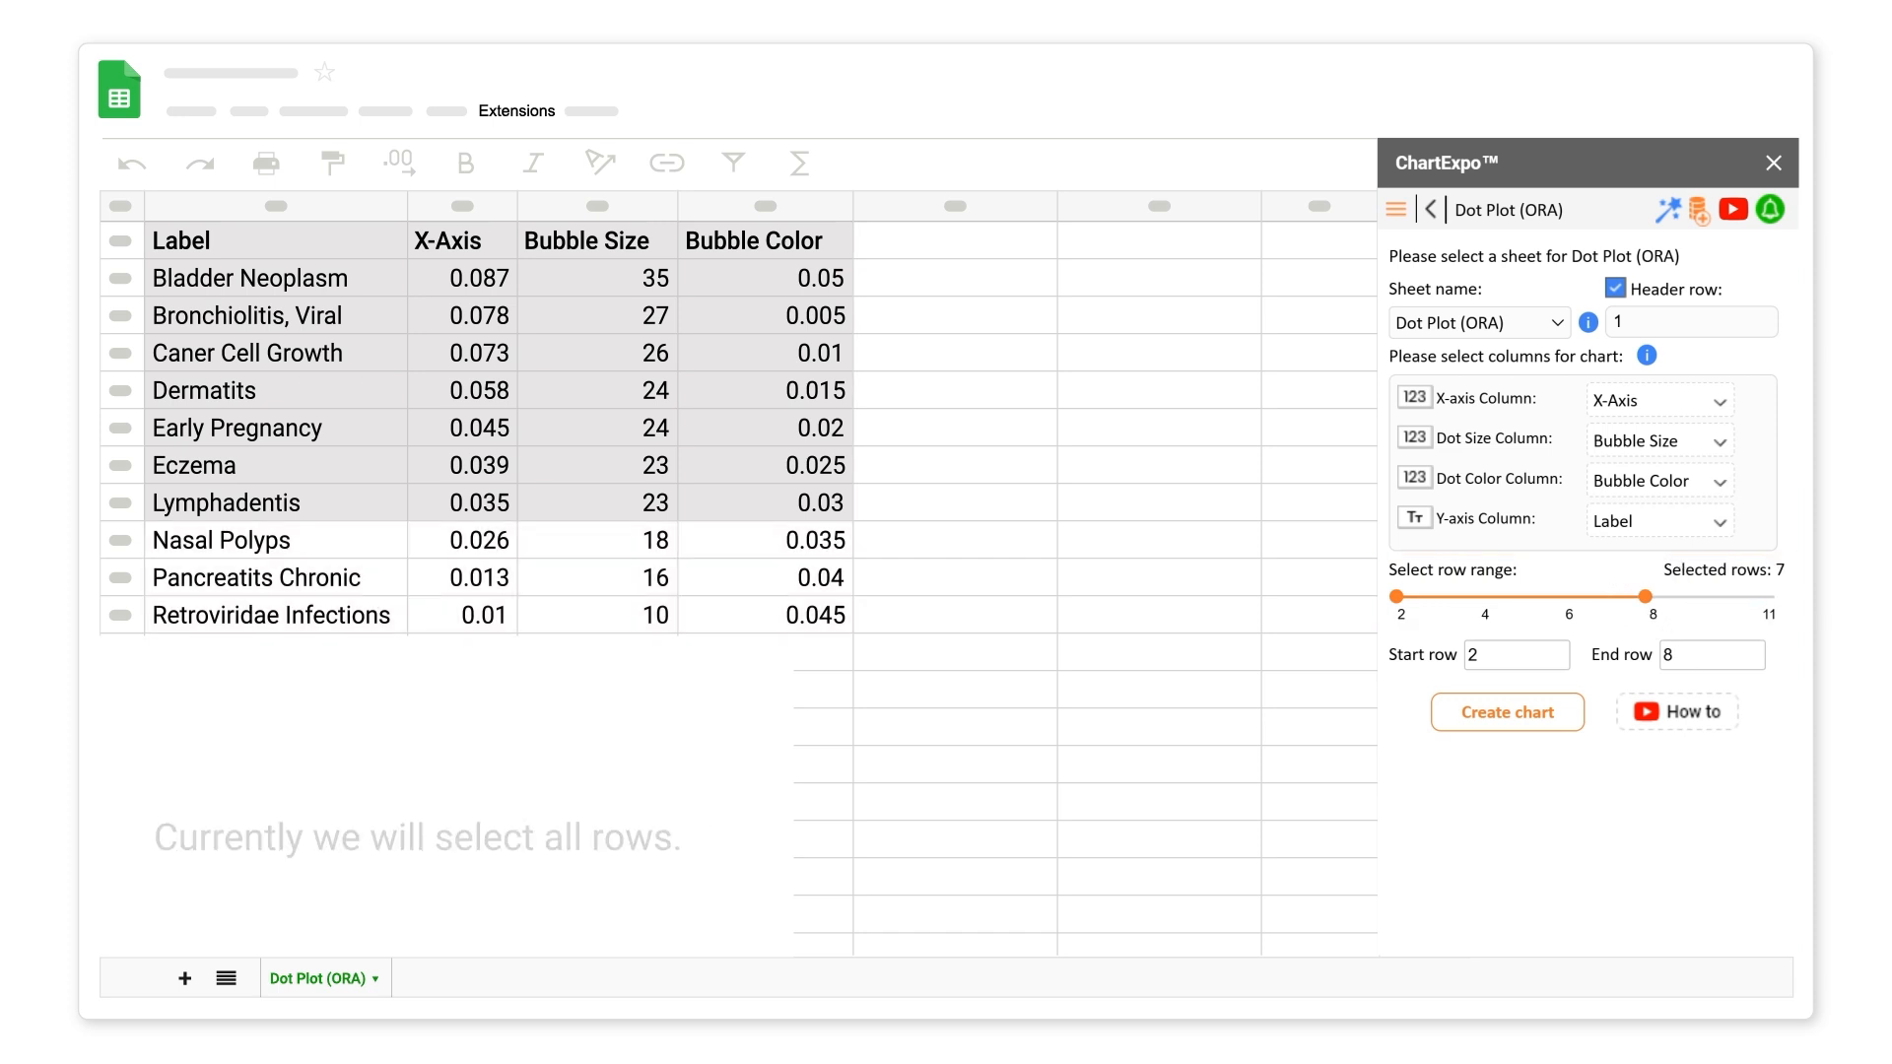
{"action": "left_click", "coordinate": [1771, 597]}
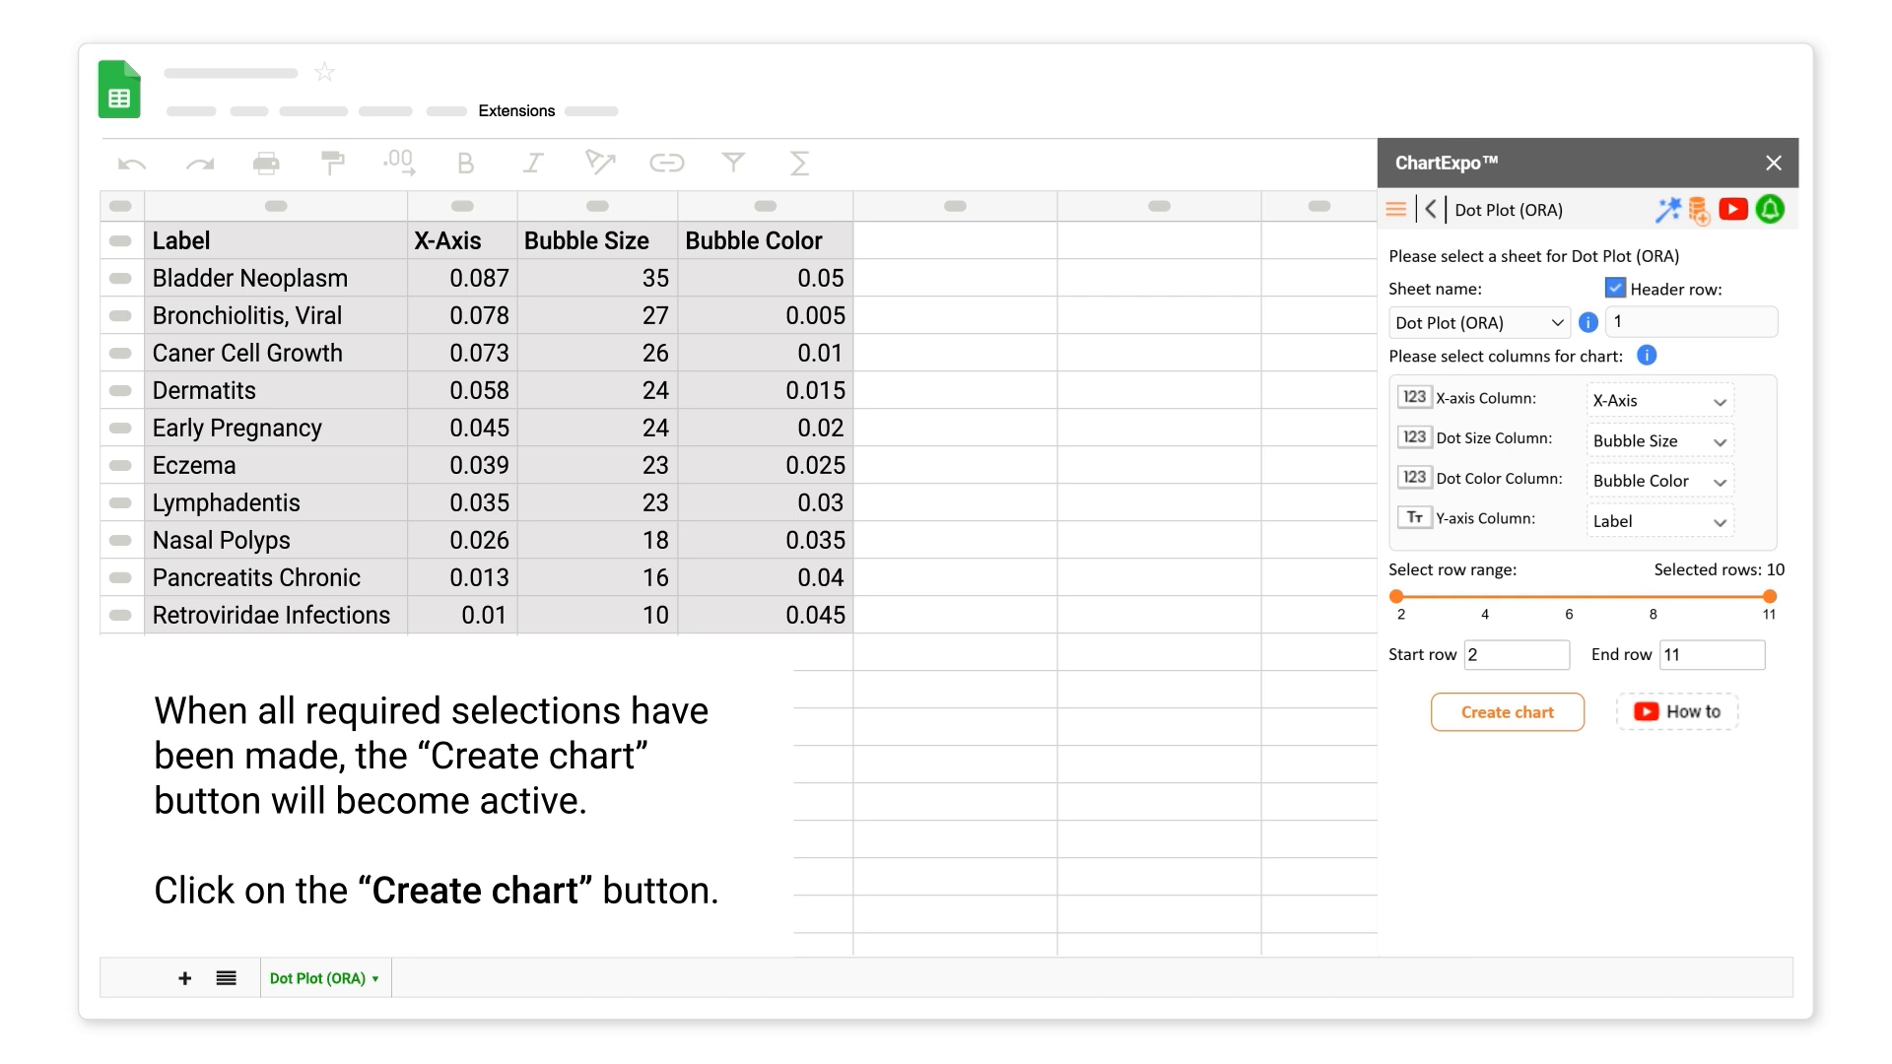
{"action": "left_click", "coordinate": [1505, 710]}
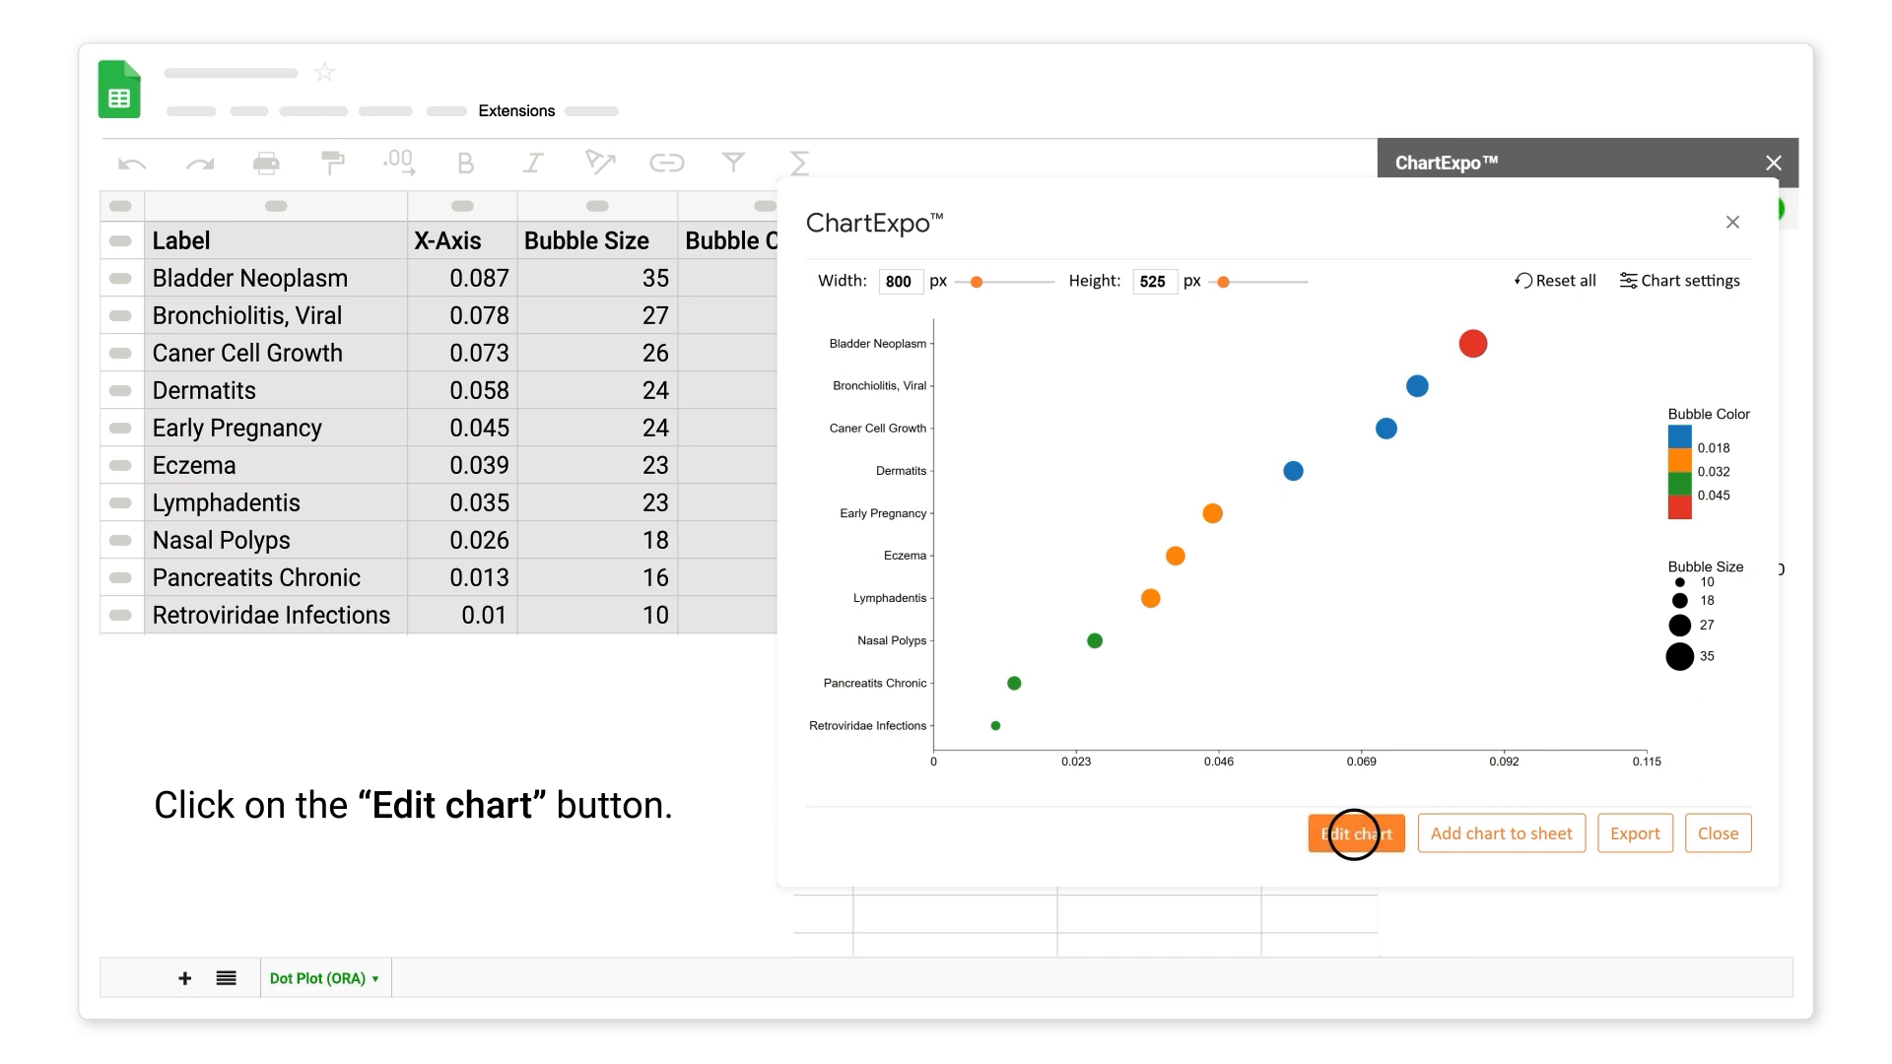
Set line 1 of the chart header to "Biological Research Analysis", show the header, and apply it.
{"action": "left_click", "coordinate": [1356, 833]}
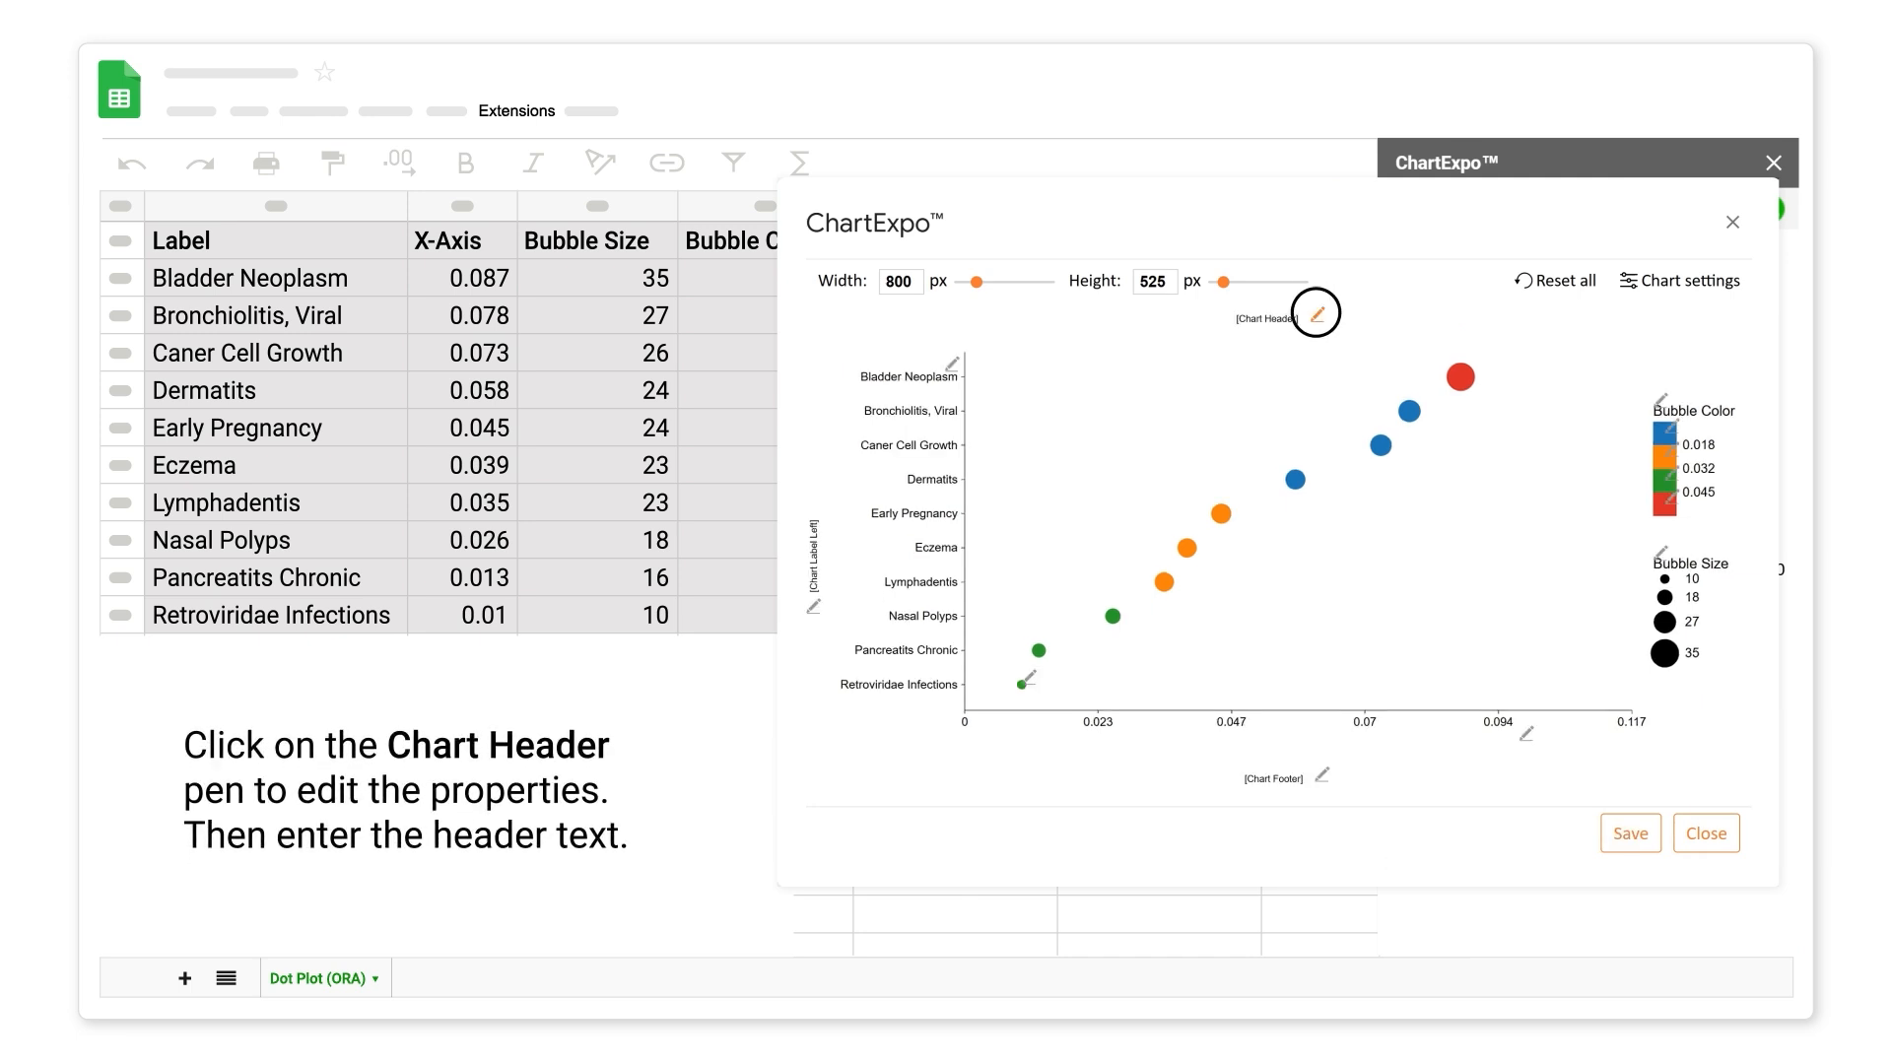
{"action": "left_click", "coordinate": [1318, 314]}
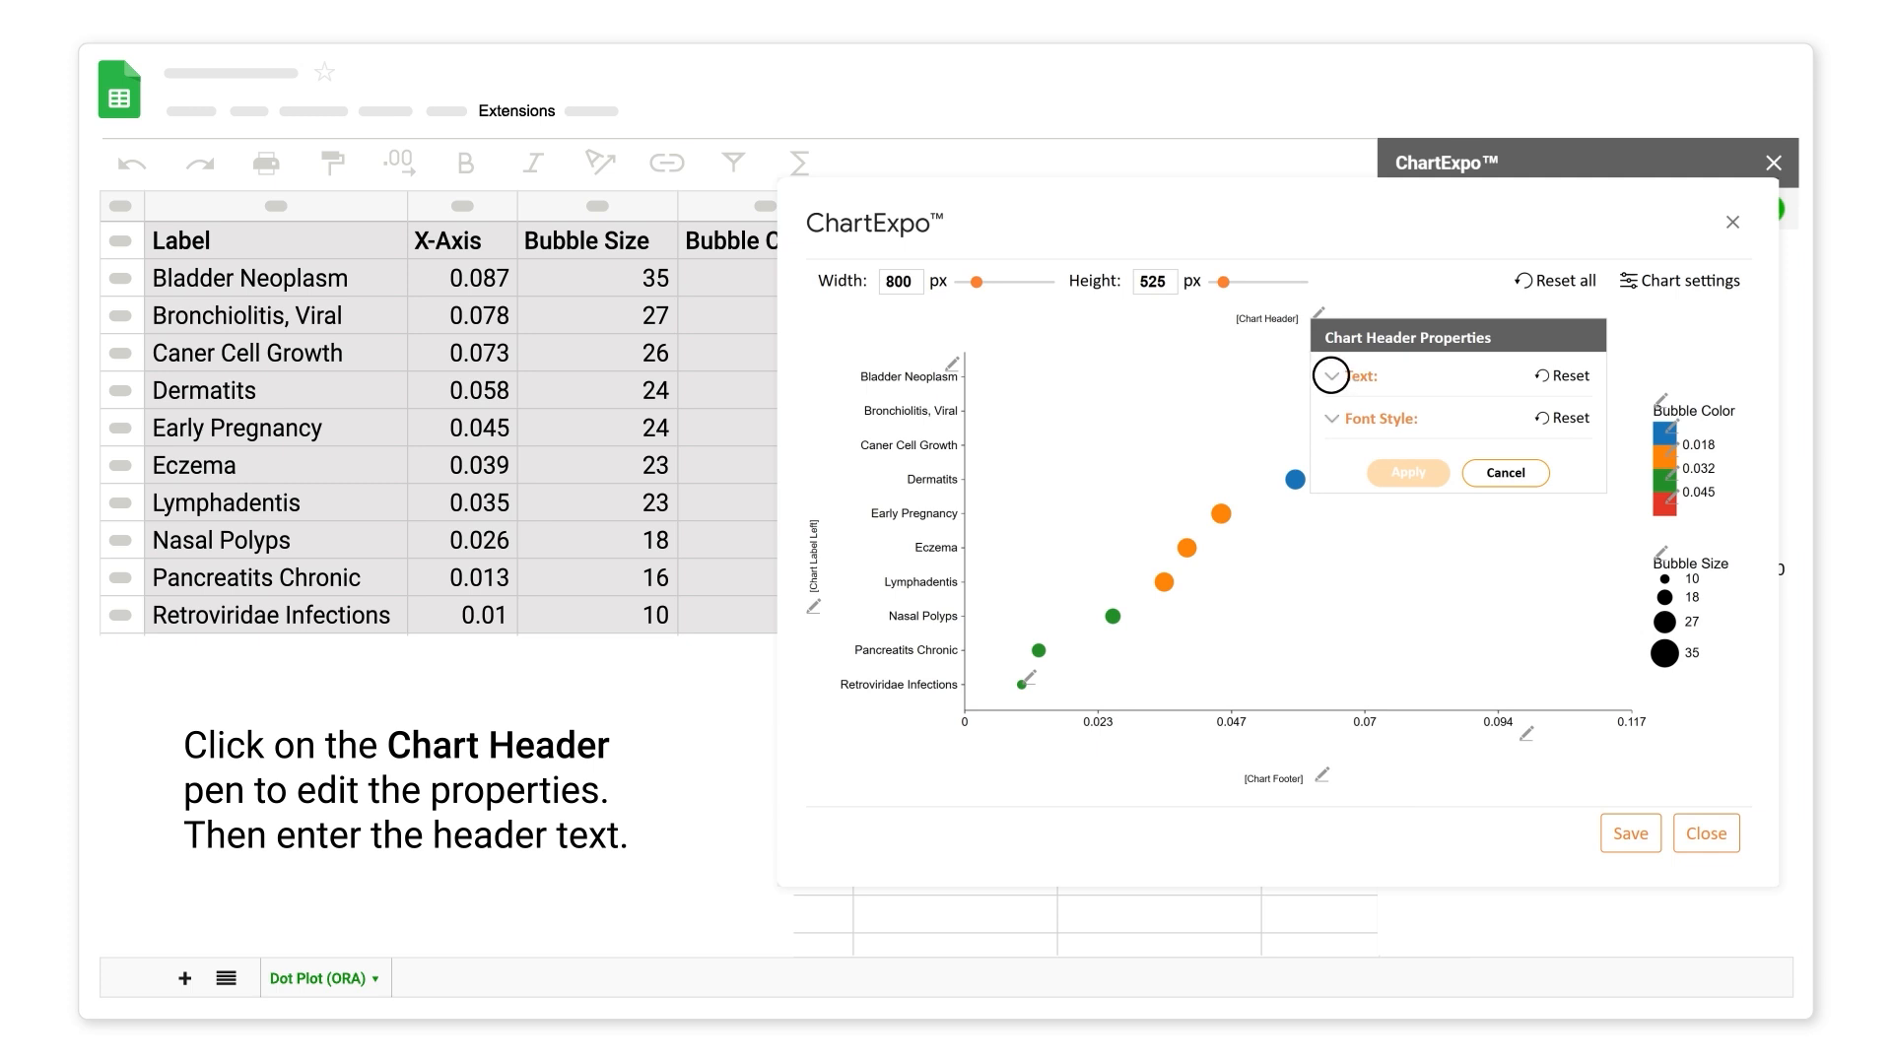
{"action": "left_click", "coordinate": [1330, 375]}
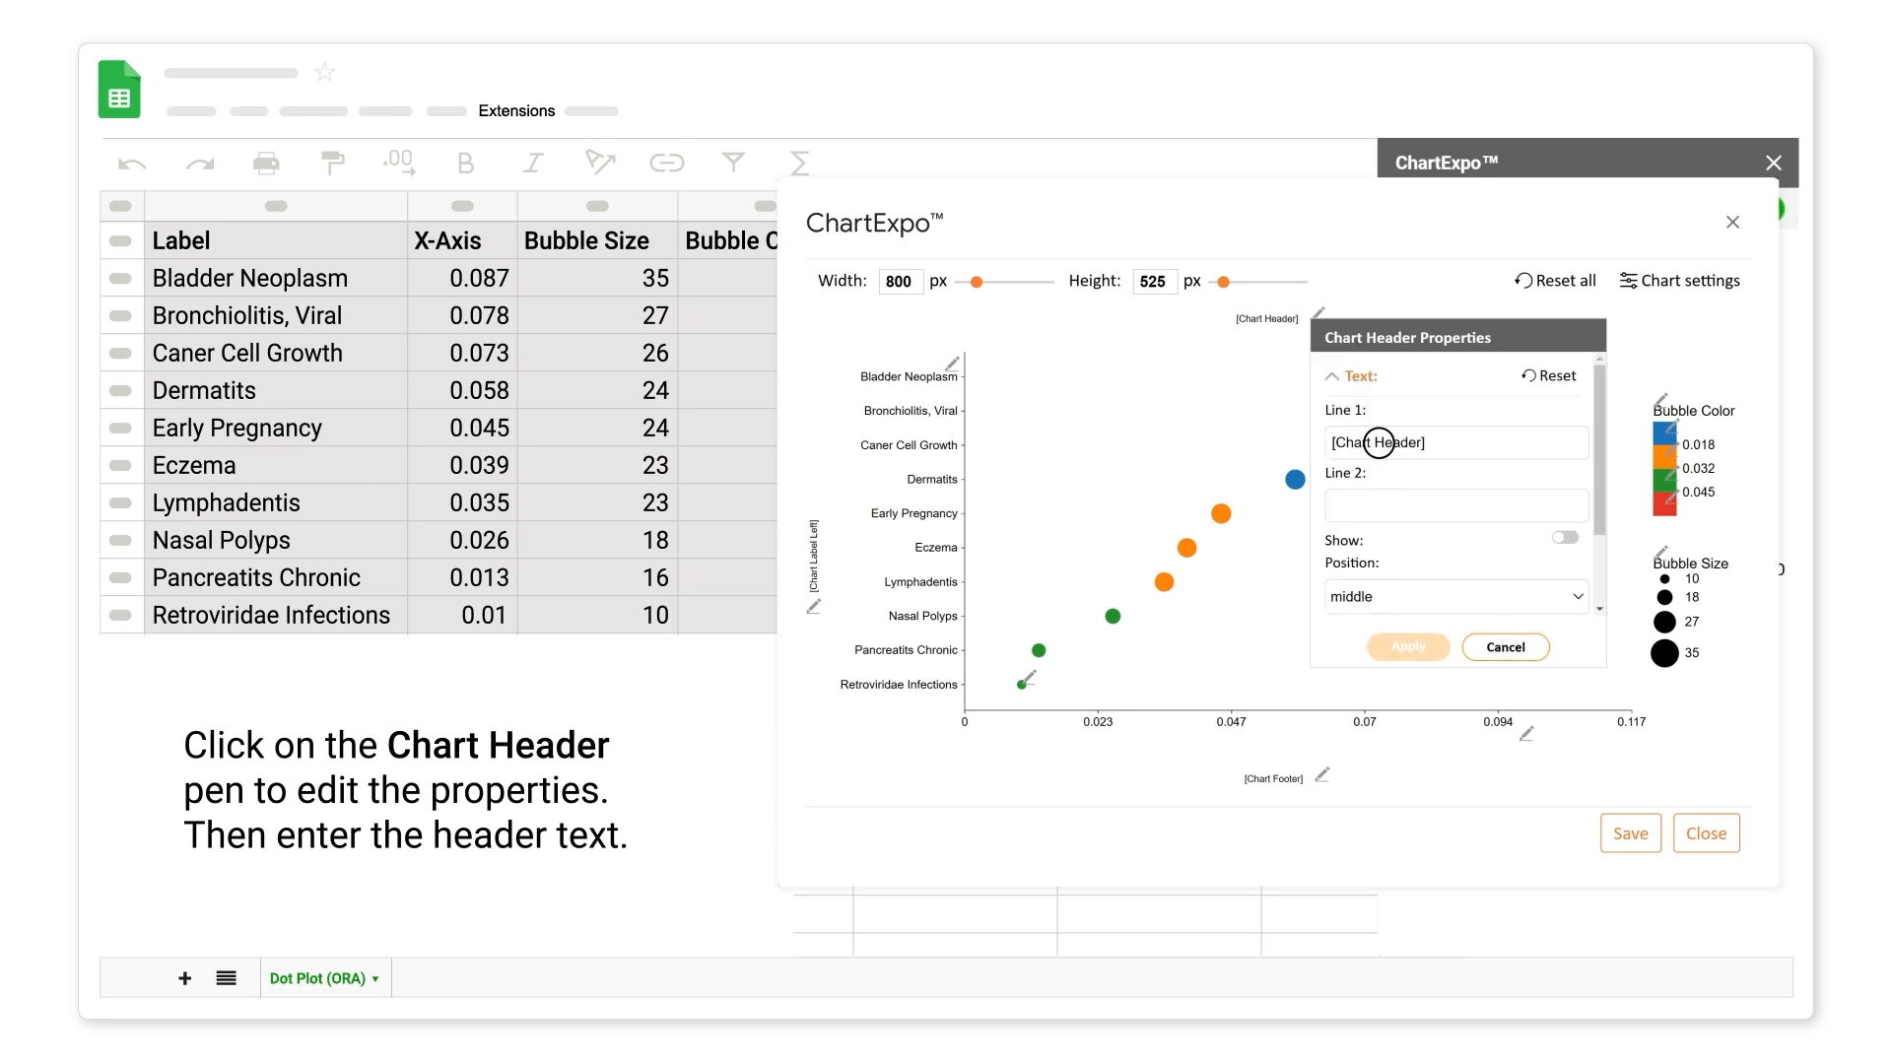
{"action": "left_click", "coordinate": [1378, 443]}
{"action": "type", "text": "Biological Research Analysis"}
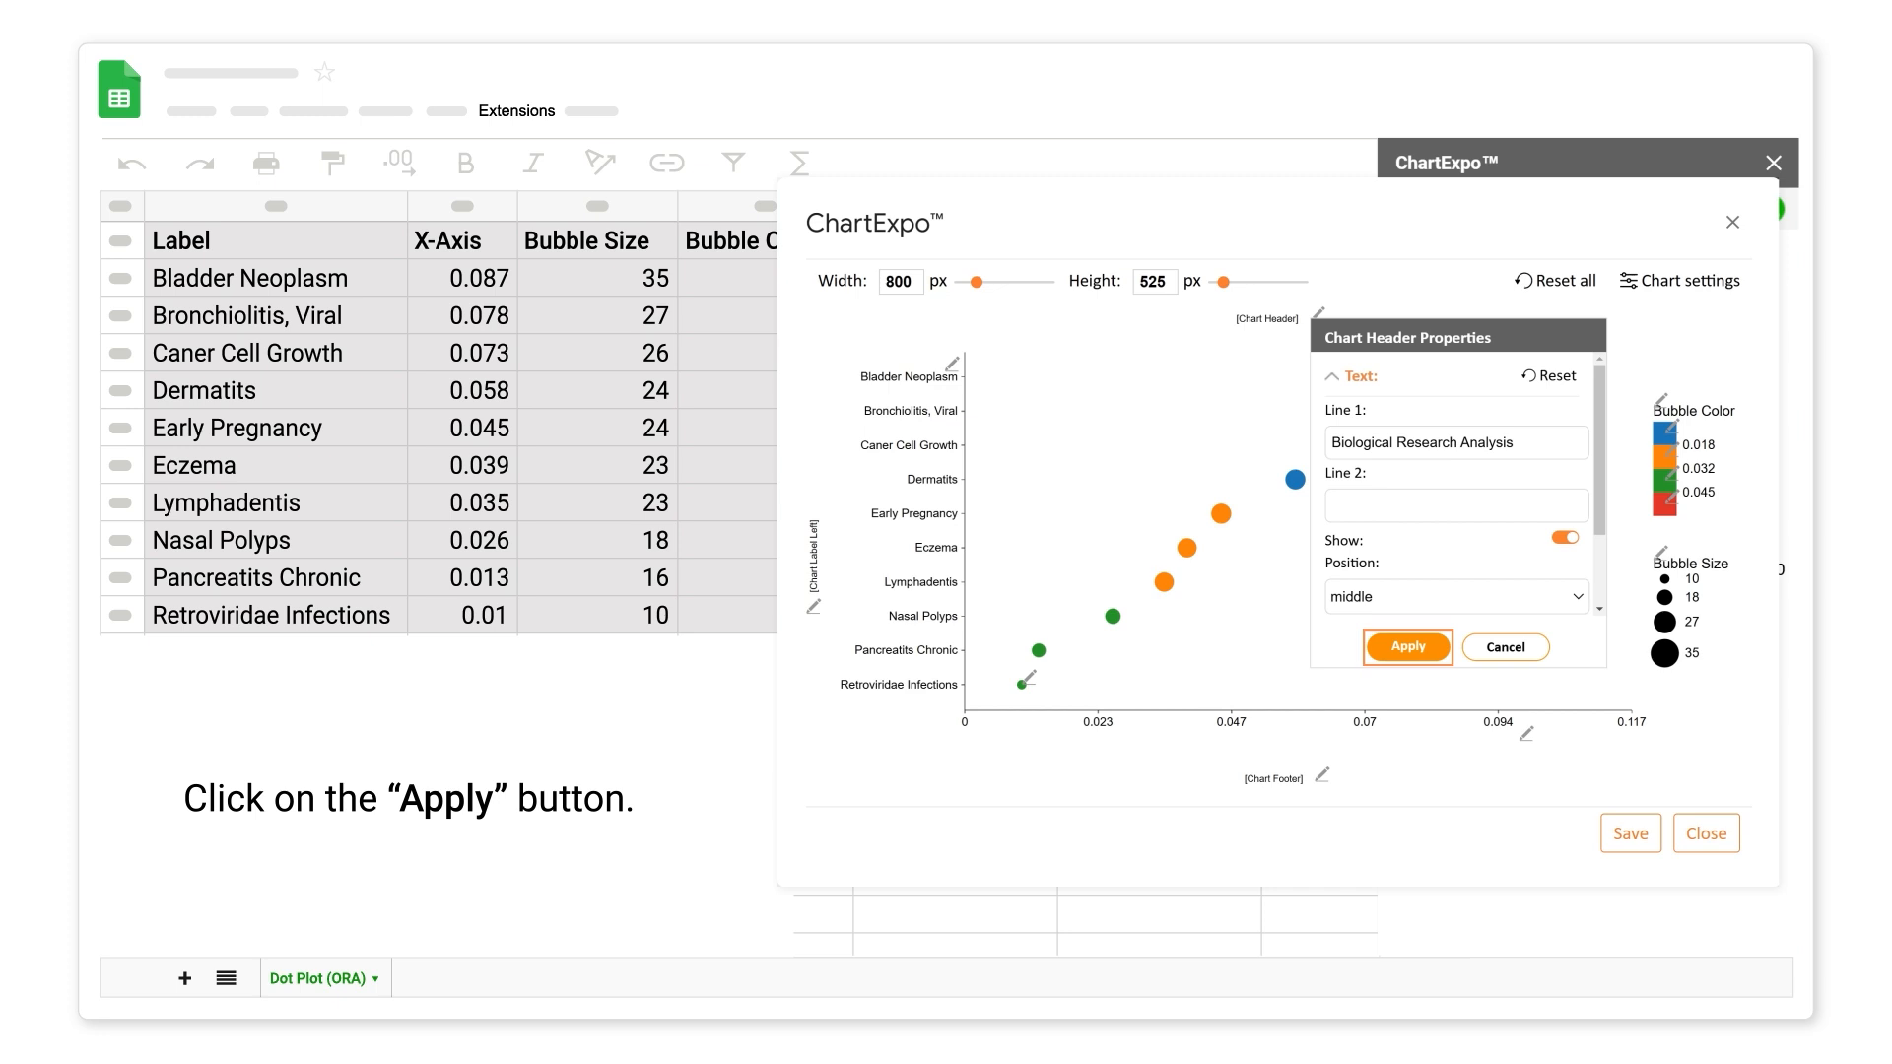
{"action": "left_click", "coordinate": [1407, 646]}
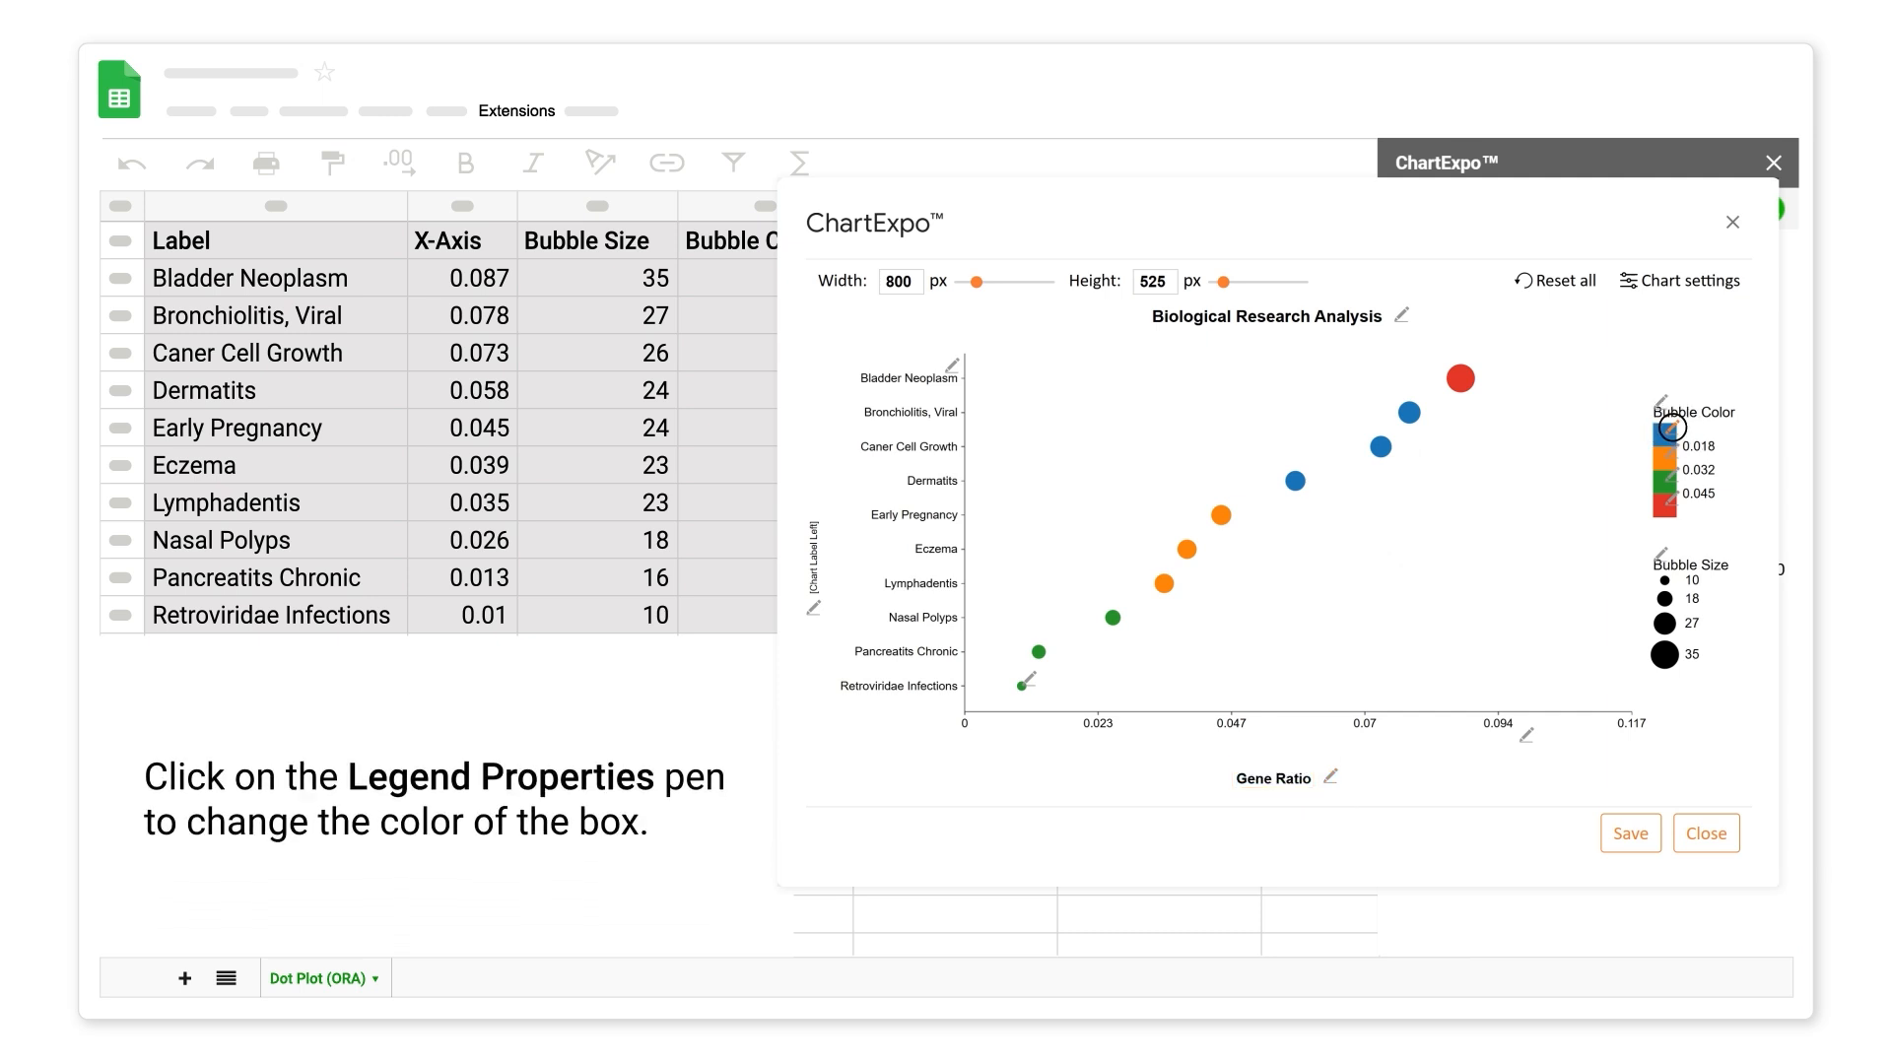
Change the first box of the Bubble Color legend to olive yellow and apply it.
{"action": "left_click", "coordinate": [1672, 428]}
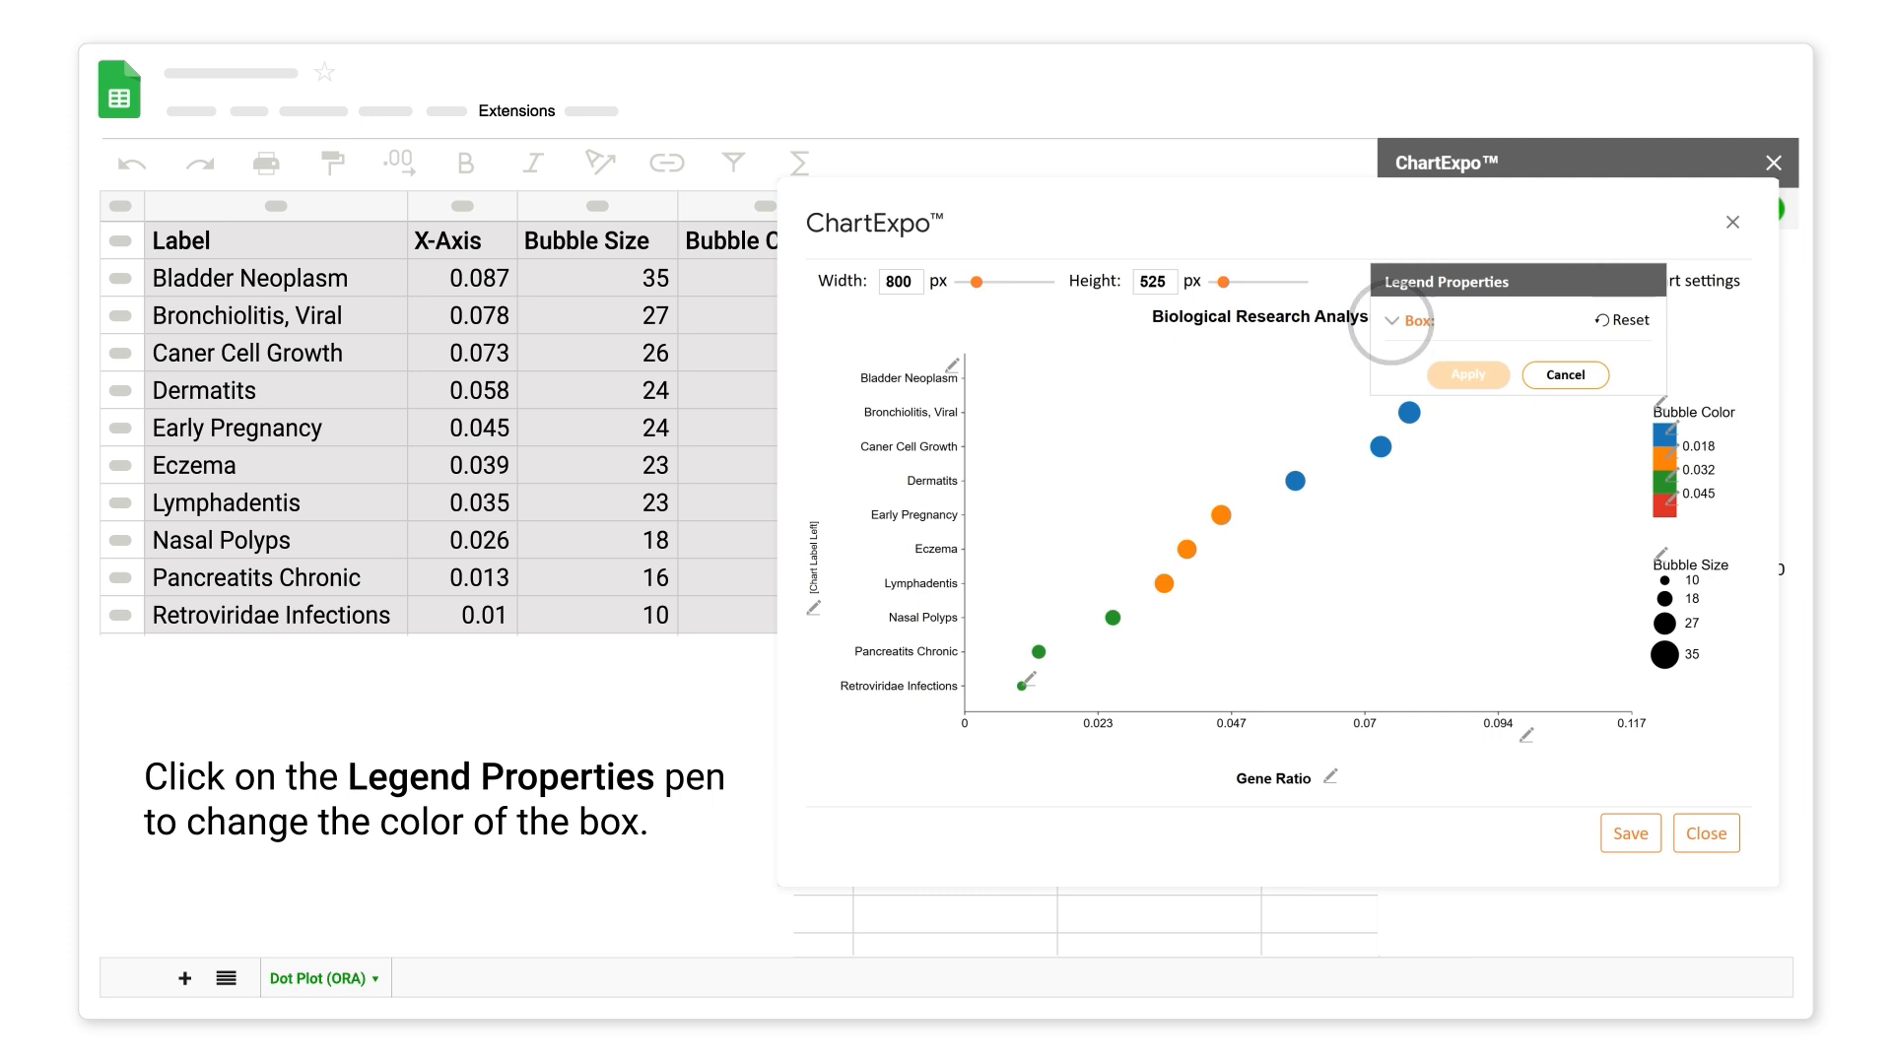
{"action": "left_click", "coordinate": [1391, 321]}
{"action": "left_click", "coordinate": [1624, 365]}
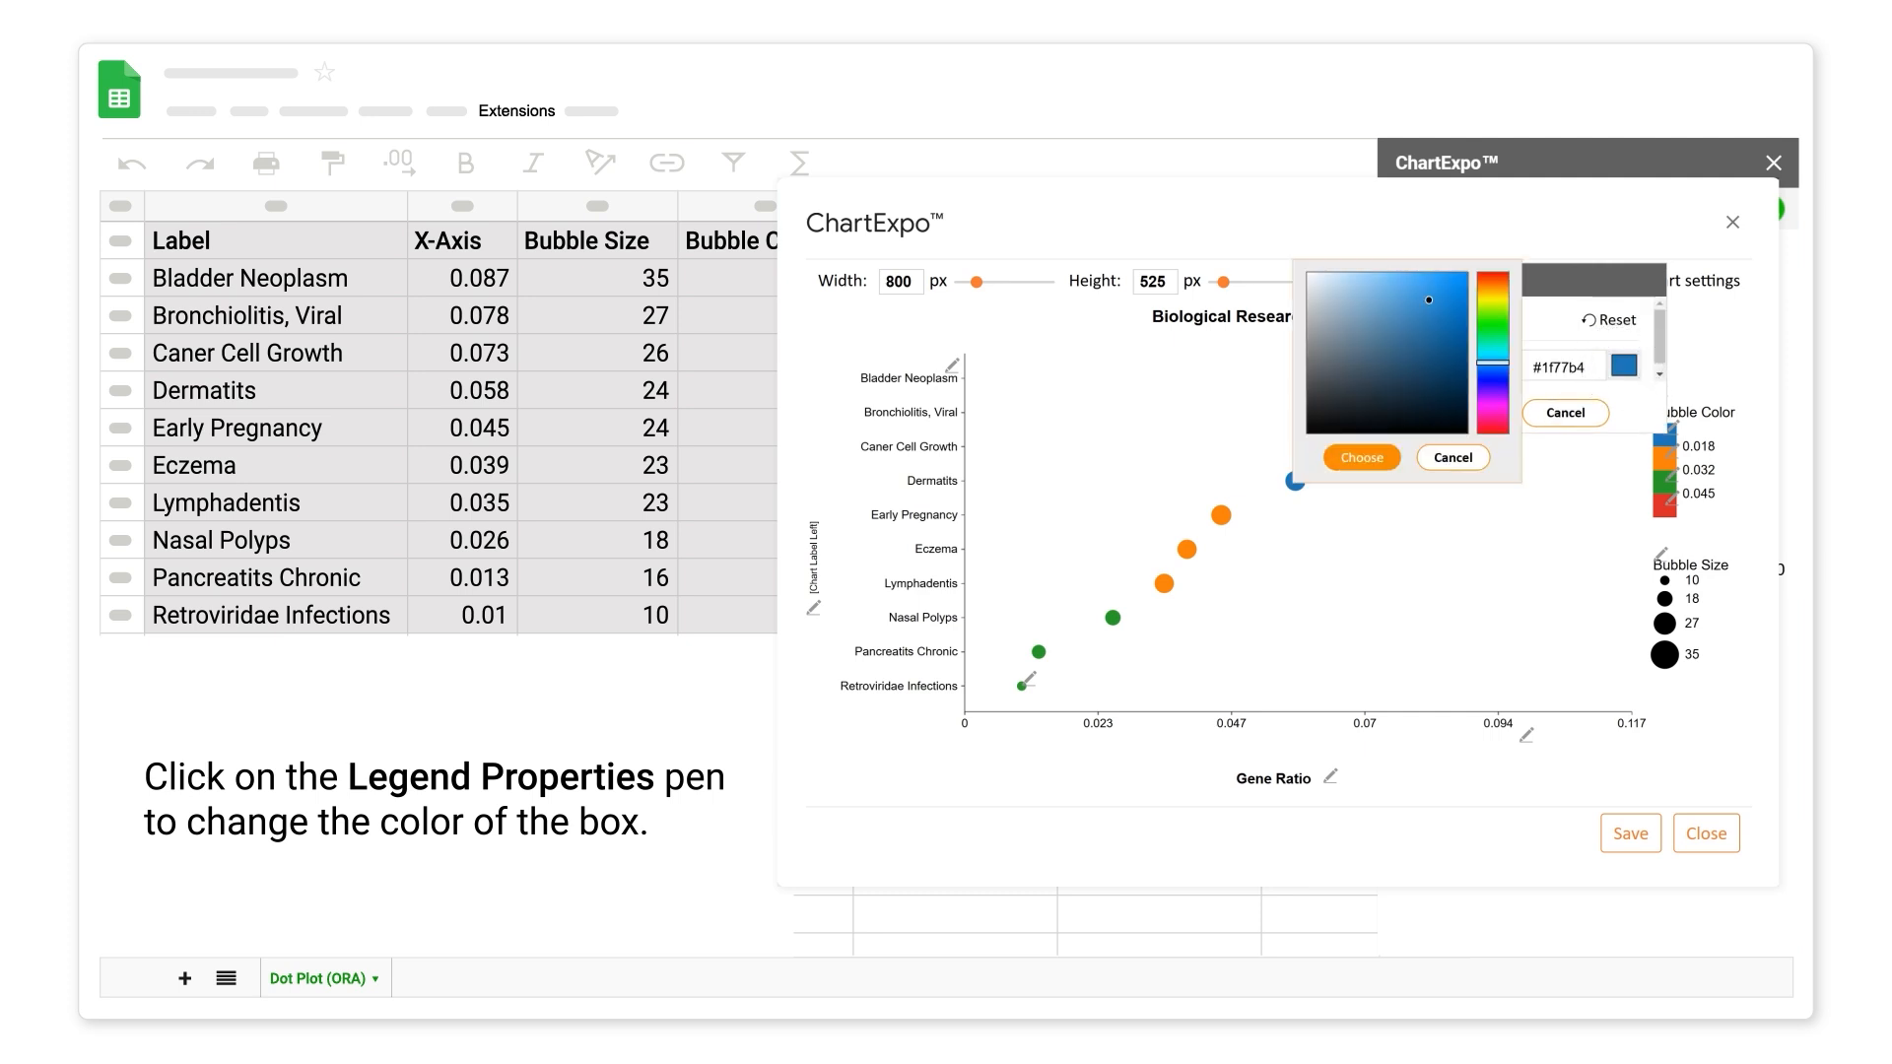
{"action": "left_click", "coordinate": [1492, 299]}
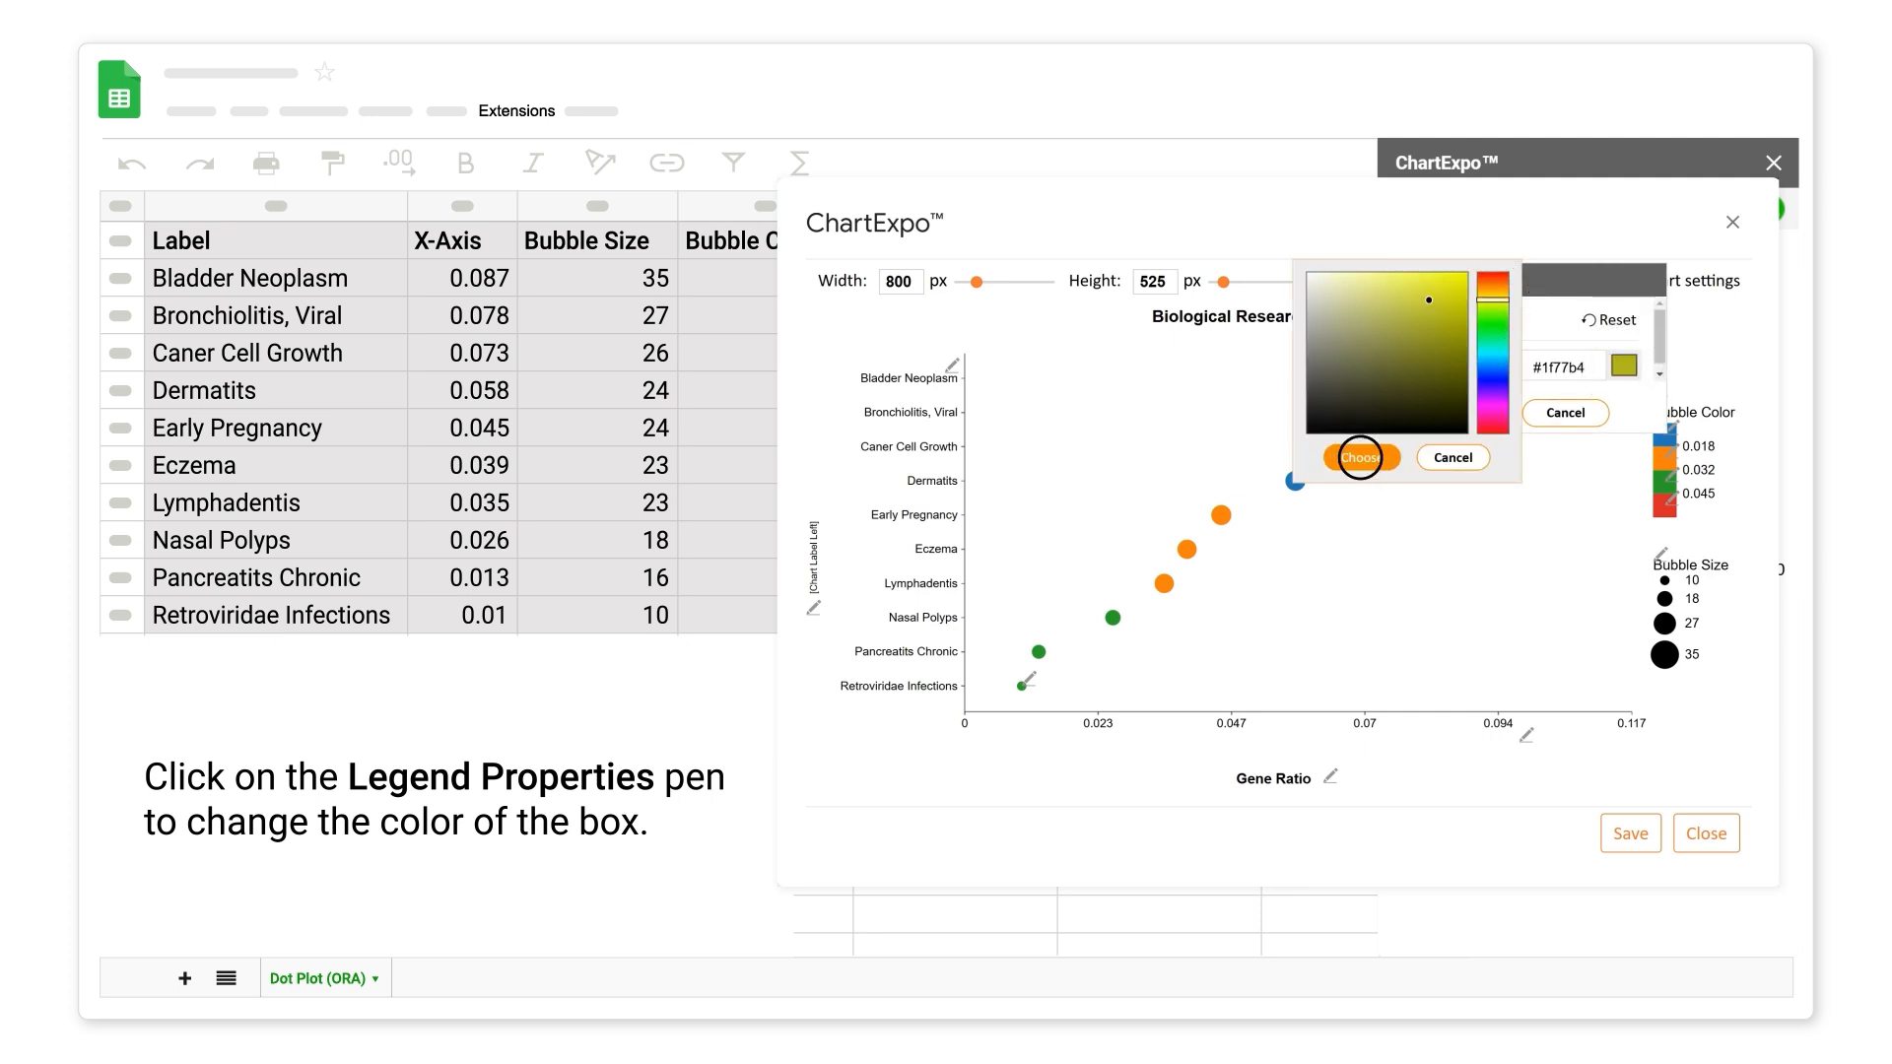
{"action": "left_click", "coordinate": [1360, 457]}
{"action": "left_click", "coordinate": [1468, 412]}
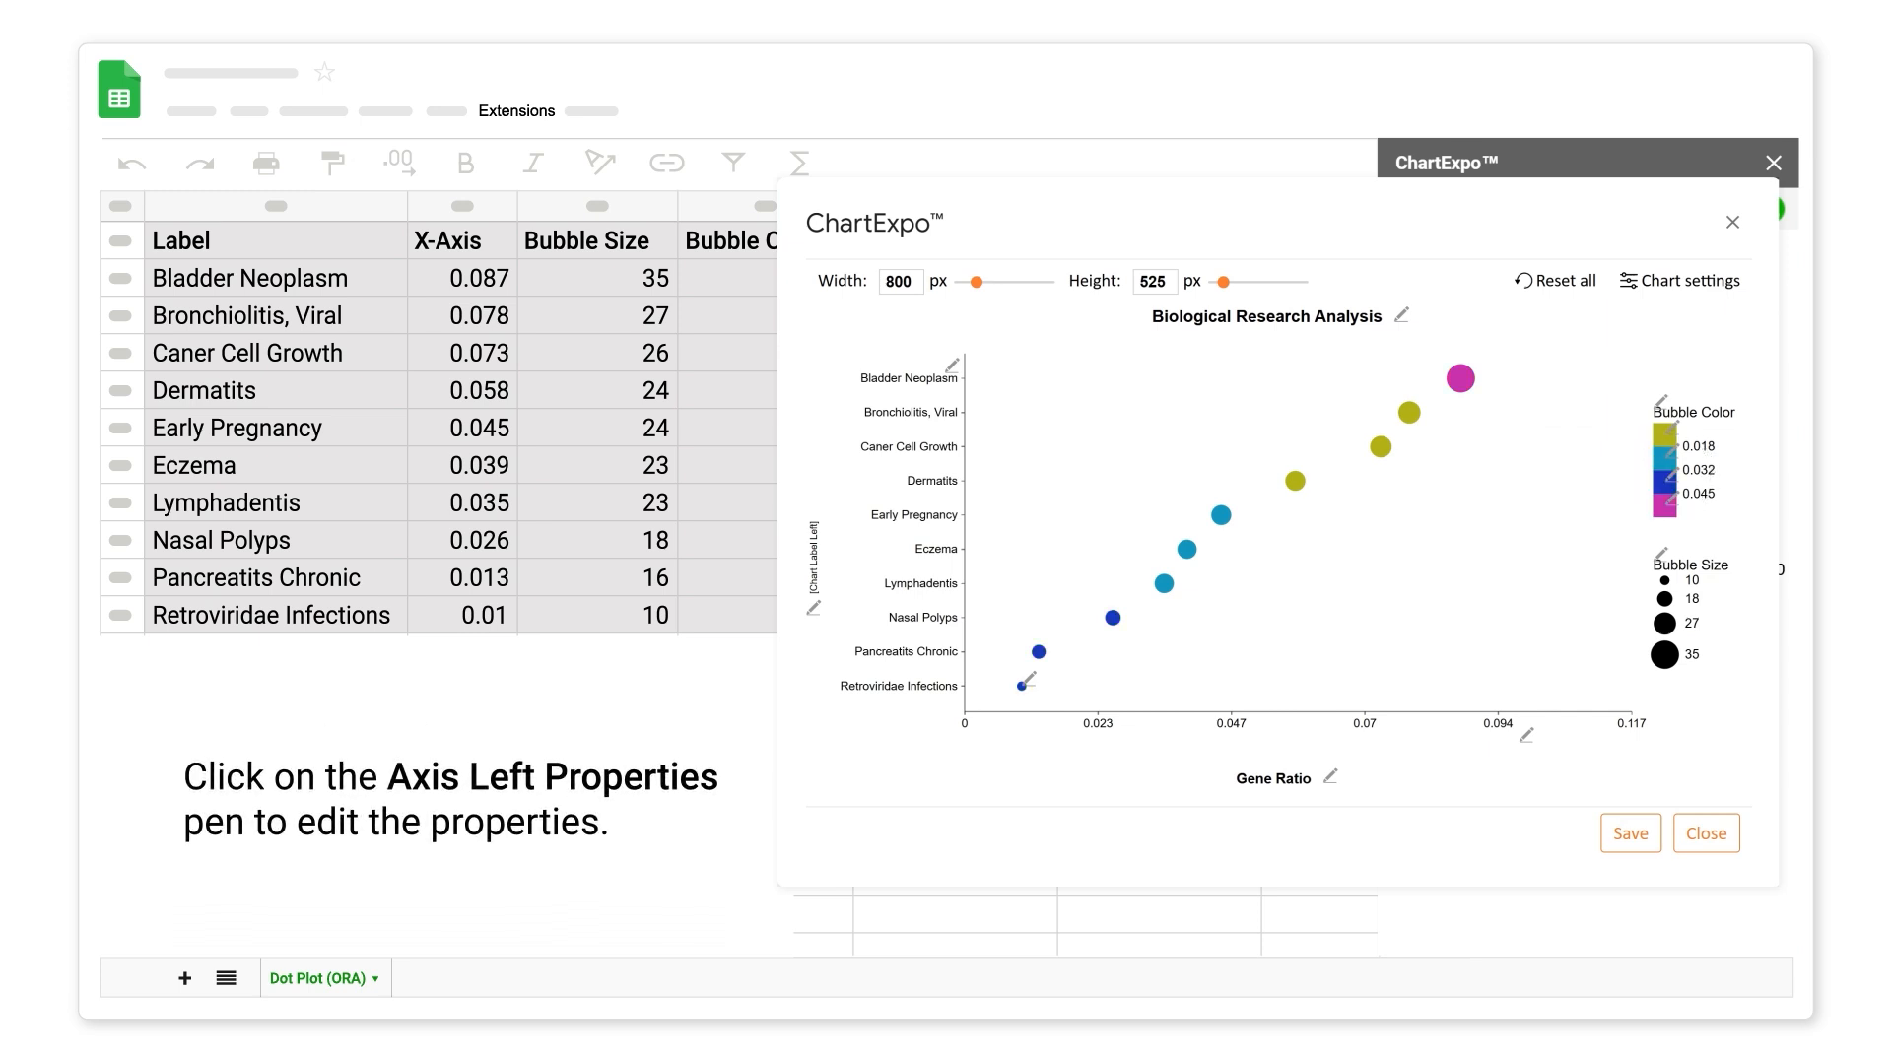
Show the grid lines of the chart's left axis and apply the setting.
{"action": "left_click", "coordinate": [952, 367]}
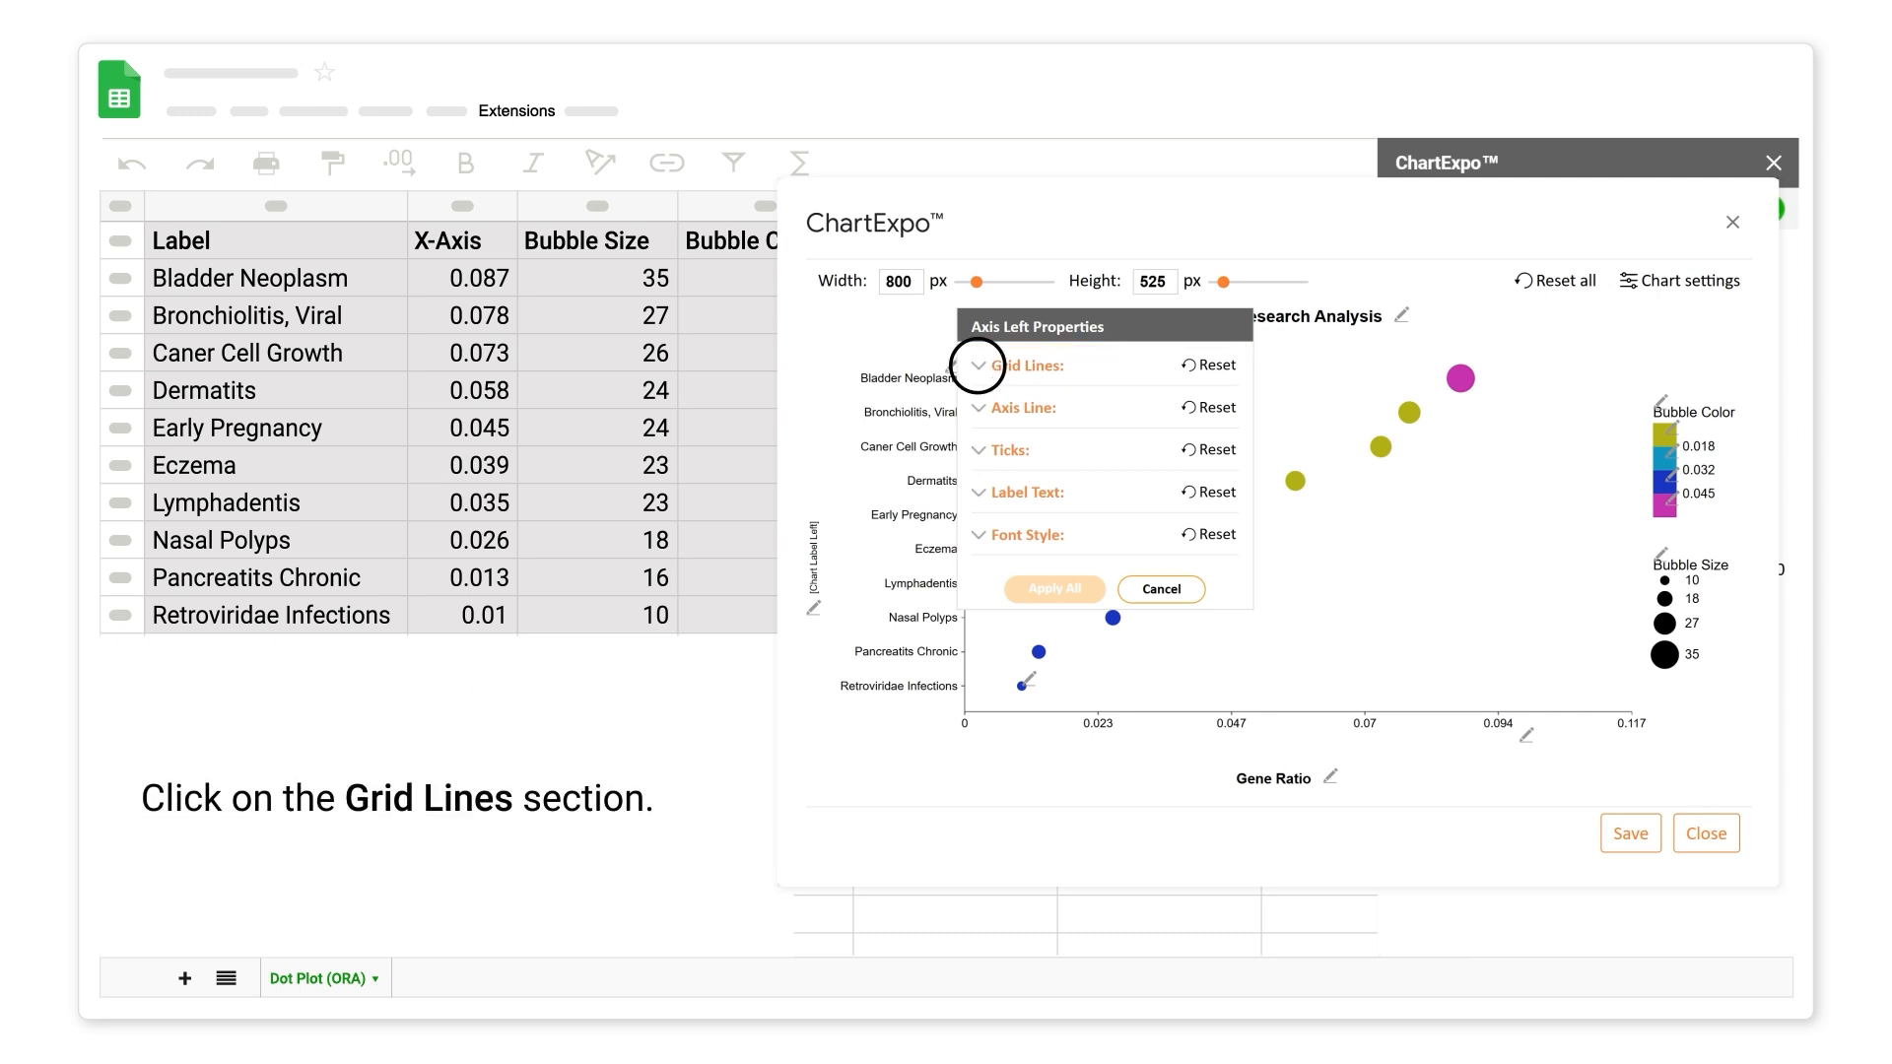
{"action": "left_click", "coordinate": [977, 366]}
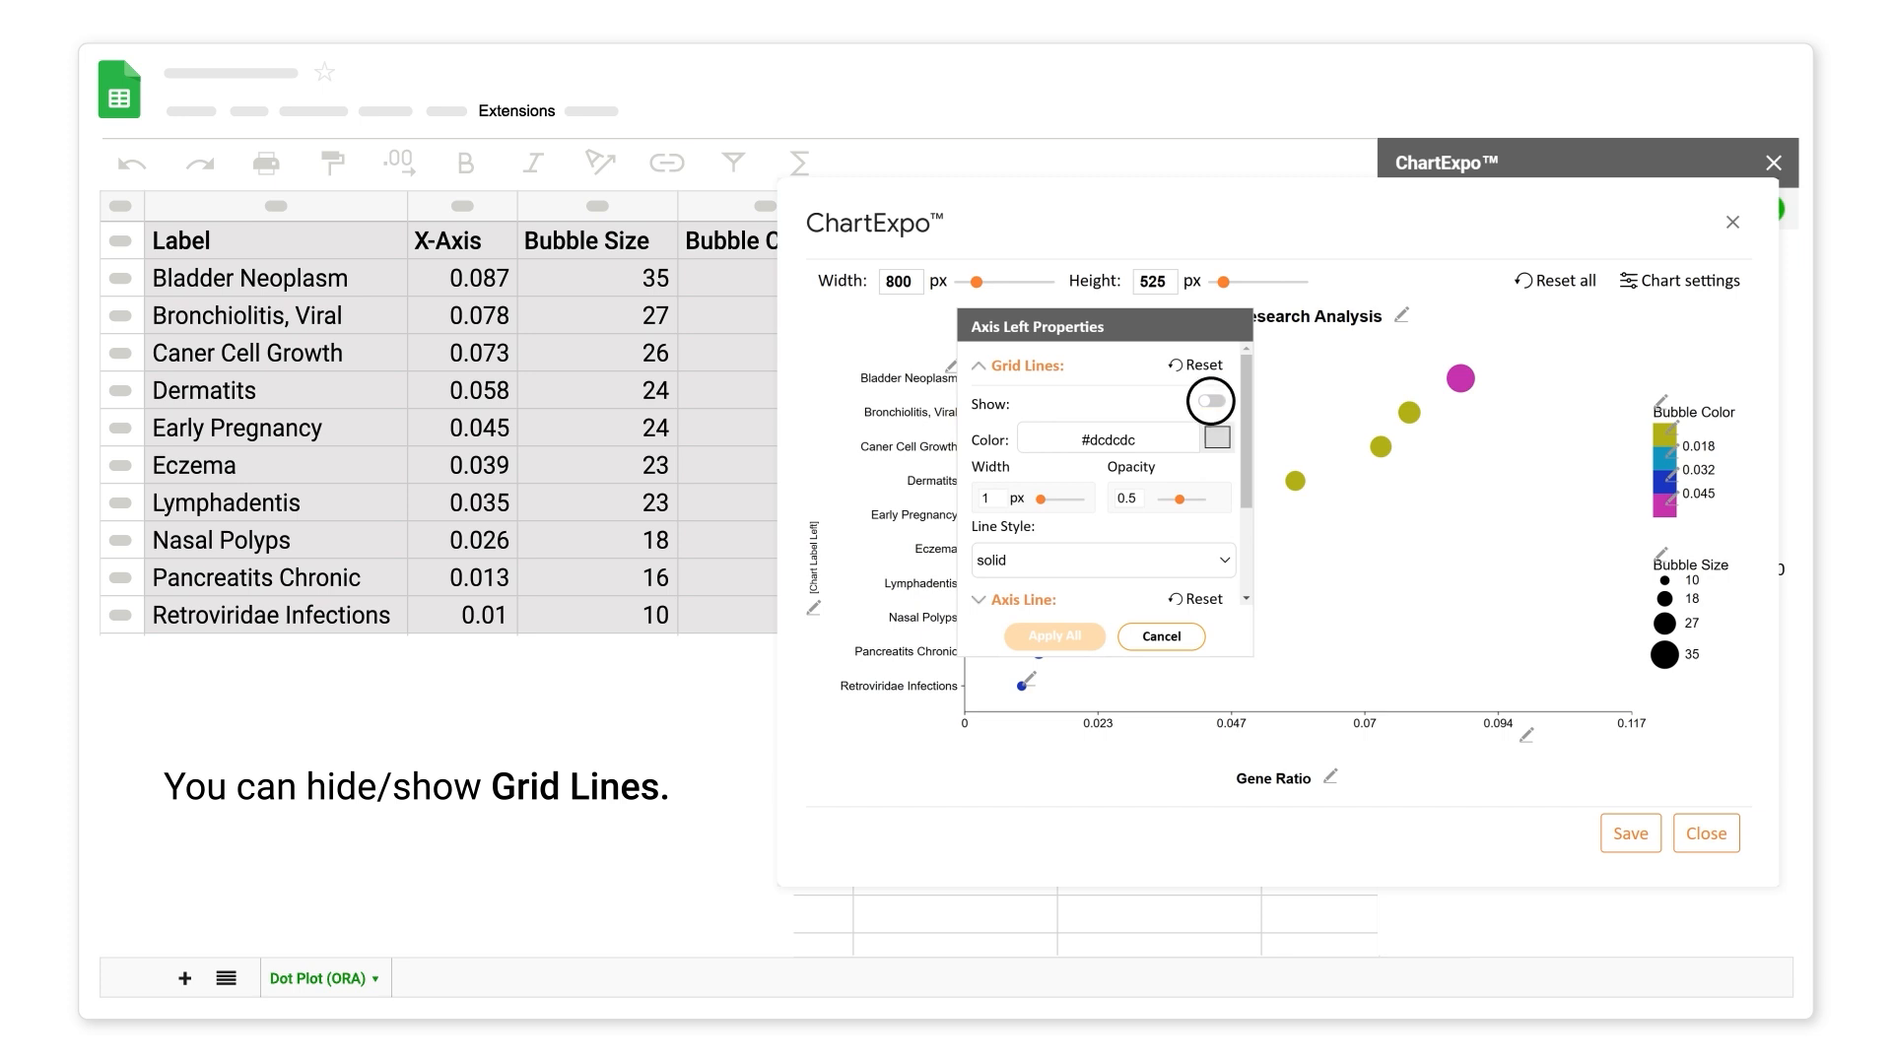
{"action": "left_click", "coordinate": [1211, 401]}
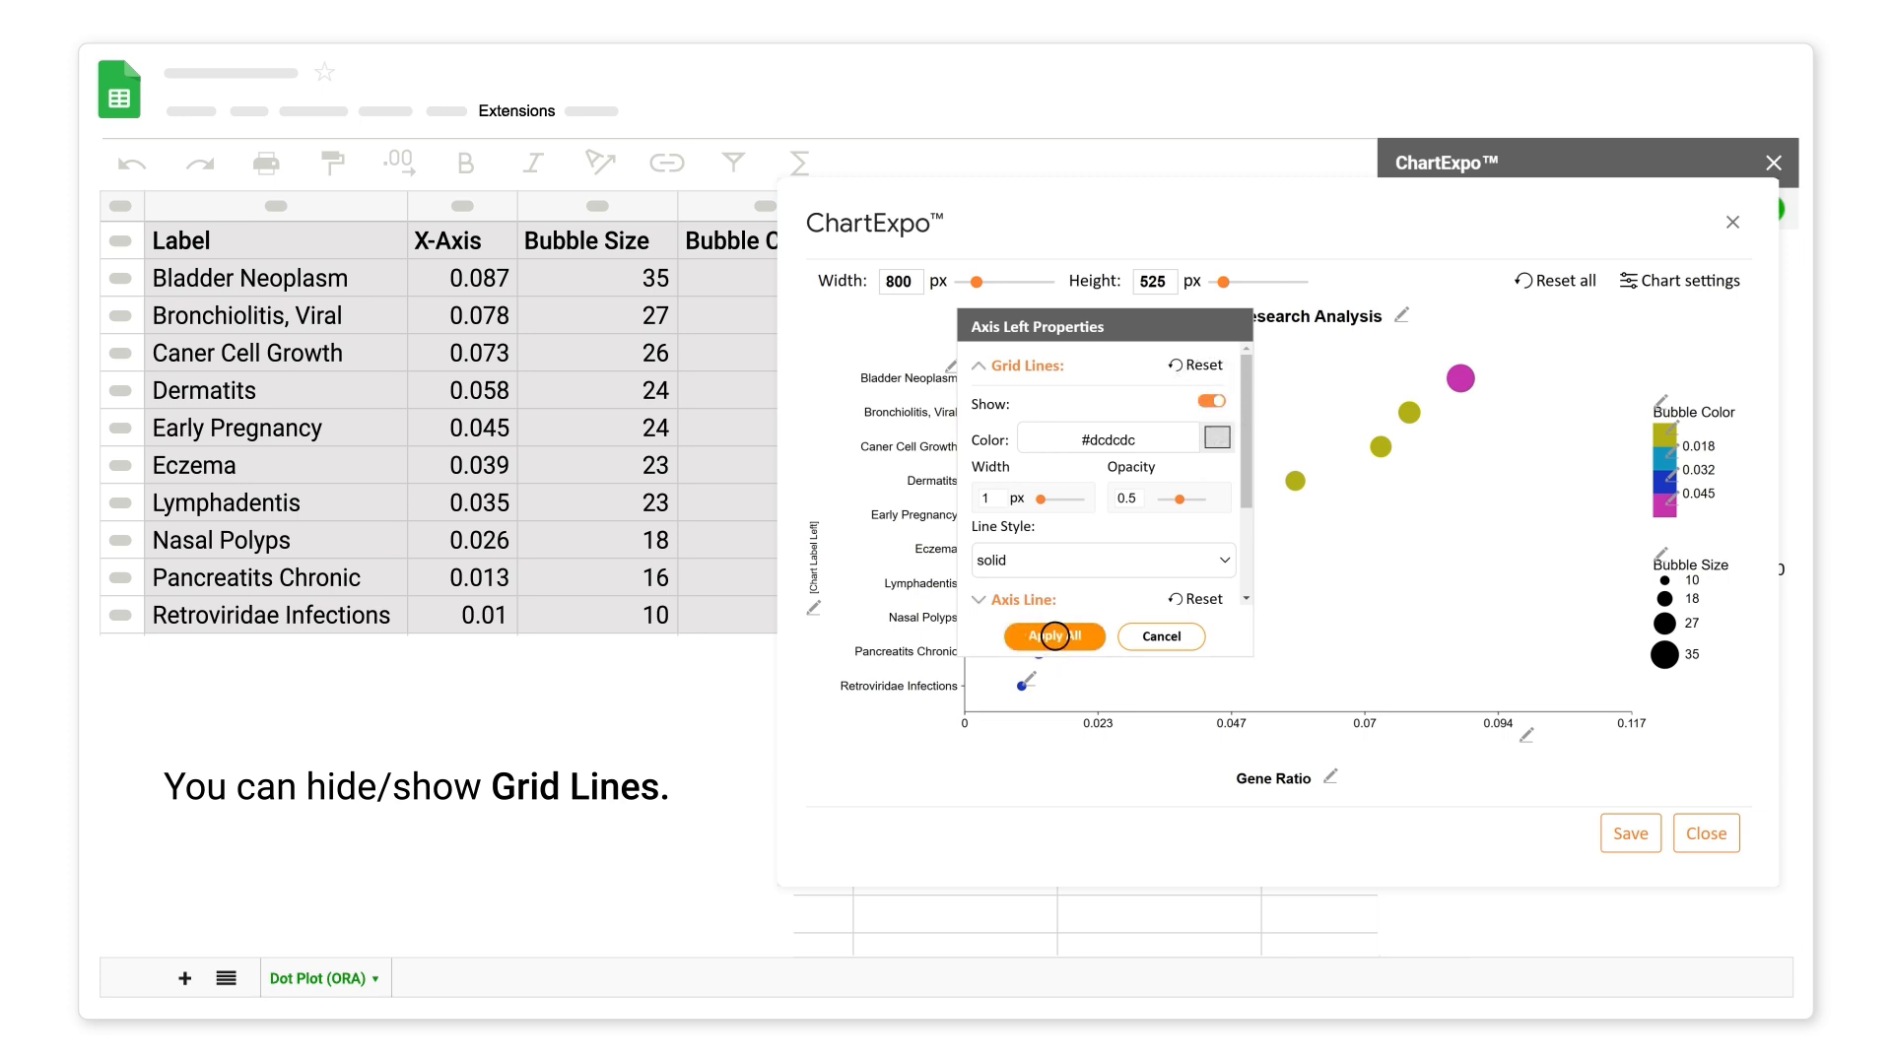
{"action": "left_click", "coordinate": [1054, 636]}
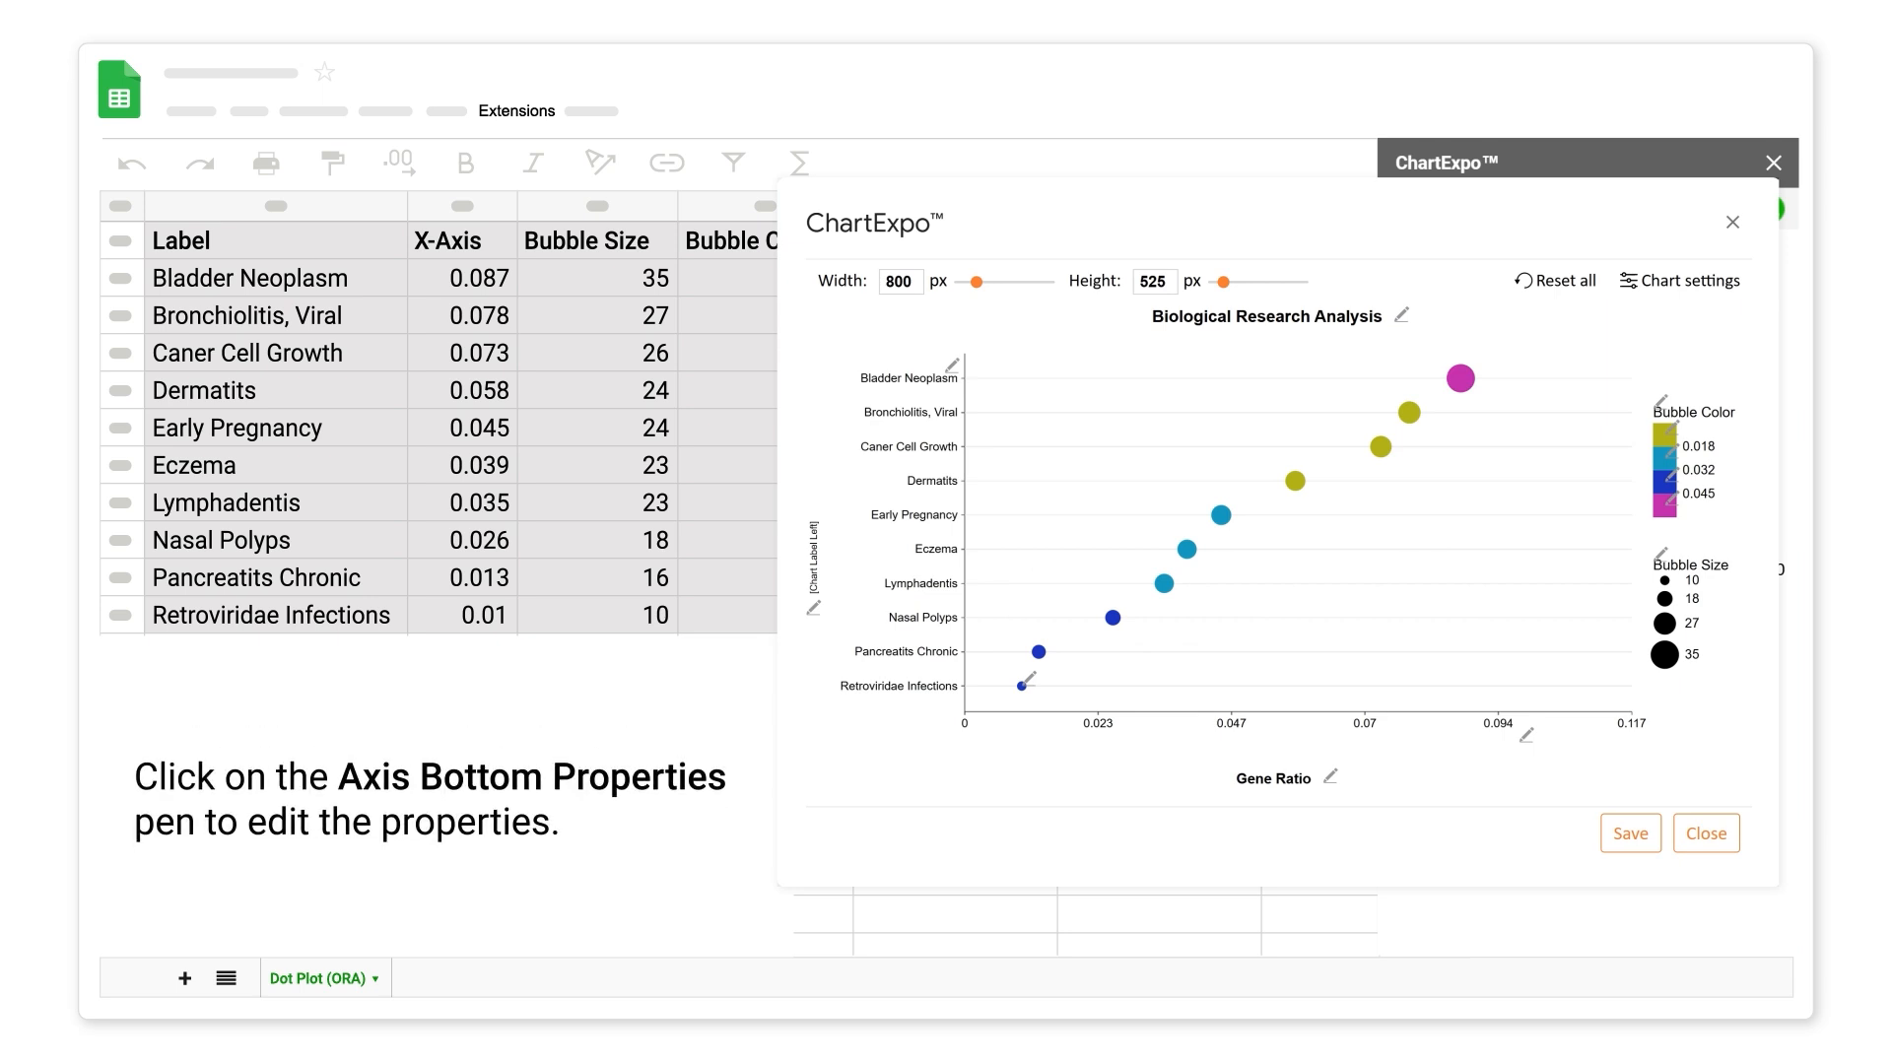
Show the grid lines of the chart's bottom axis and save the chart edits.
{"action": "left_click", "coordinate": [1526, 735]}
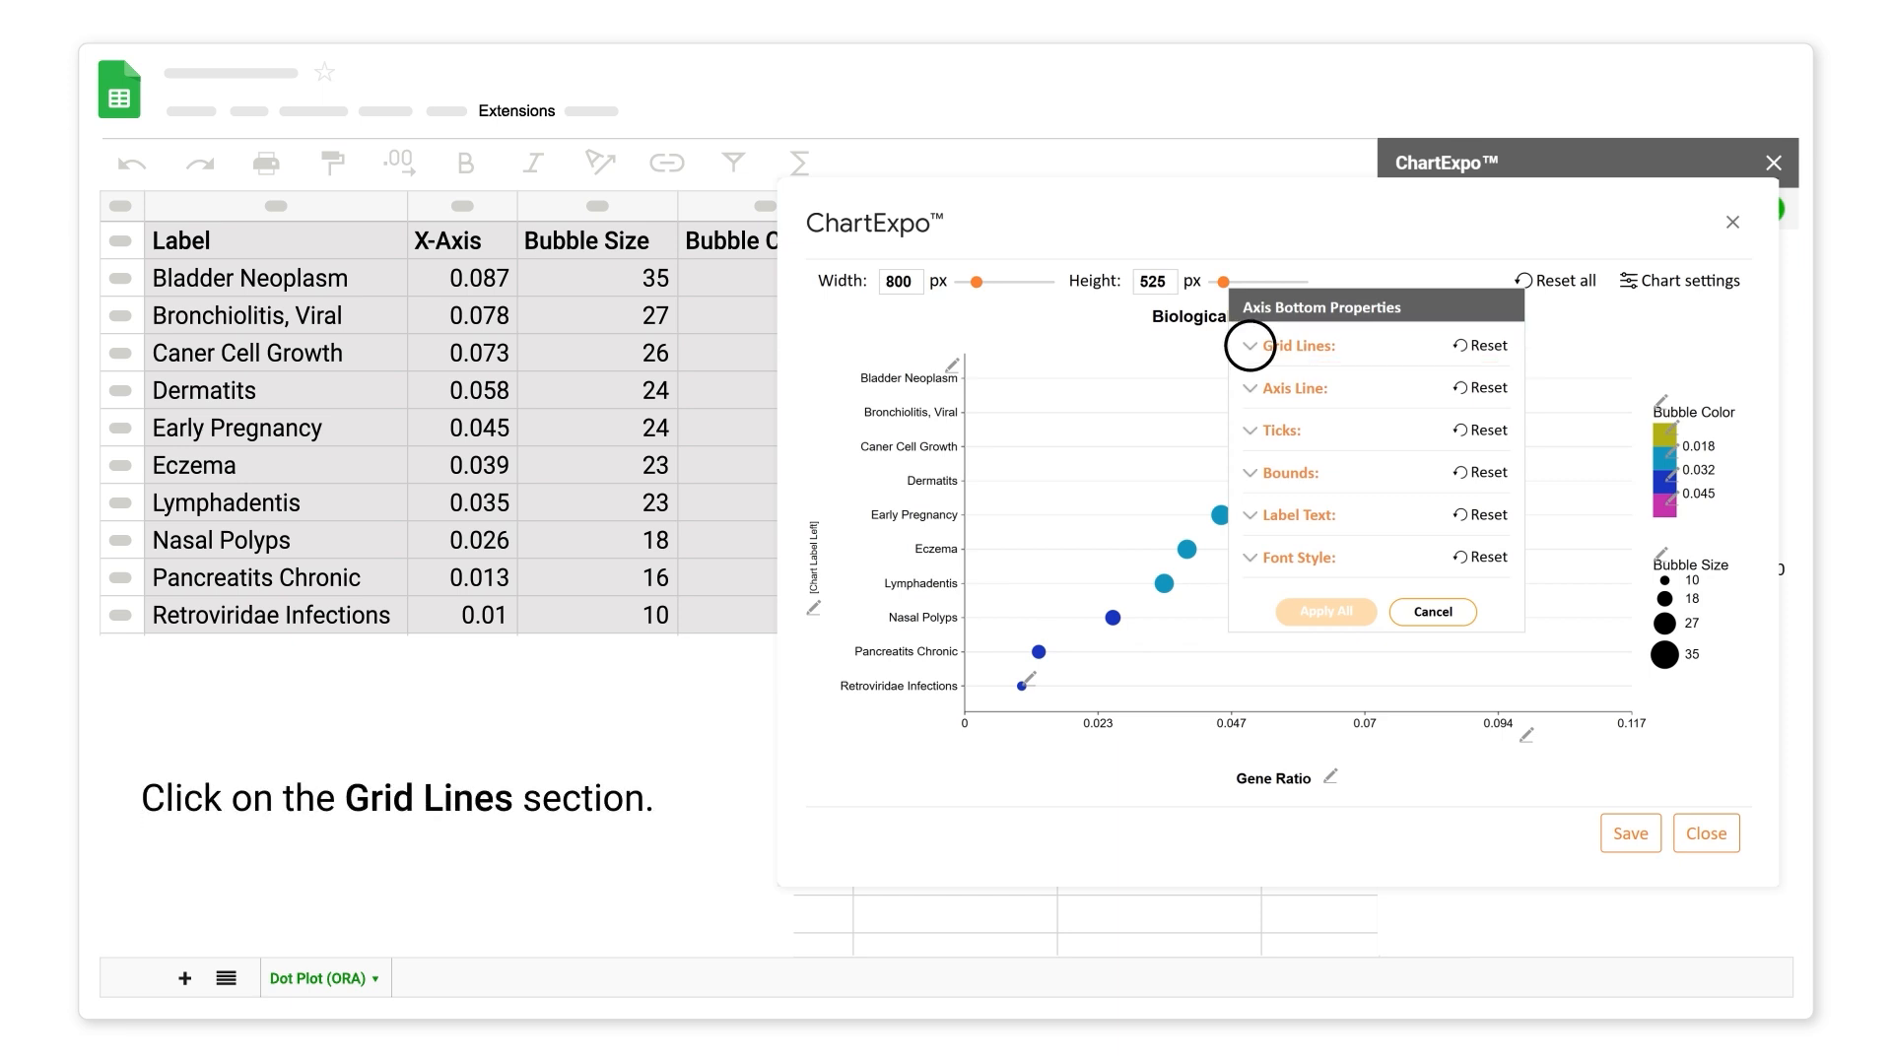
{"action": "left_click", "coordinate": [1256, 345]}
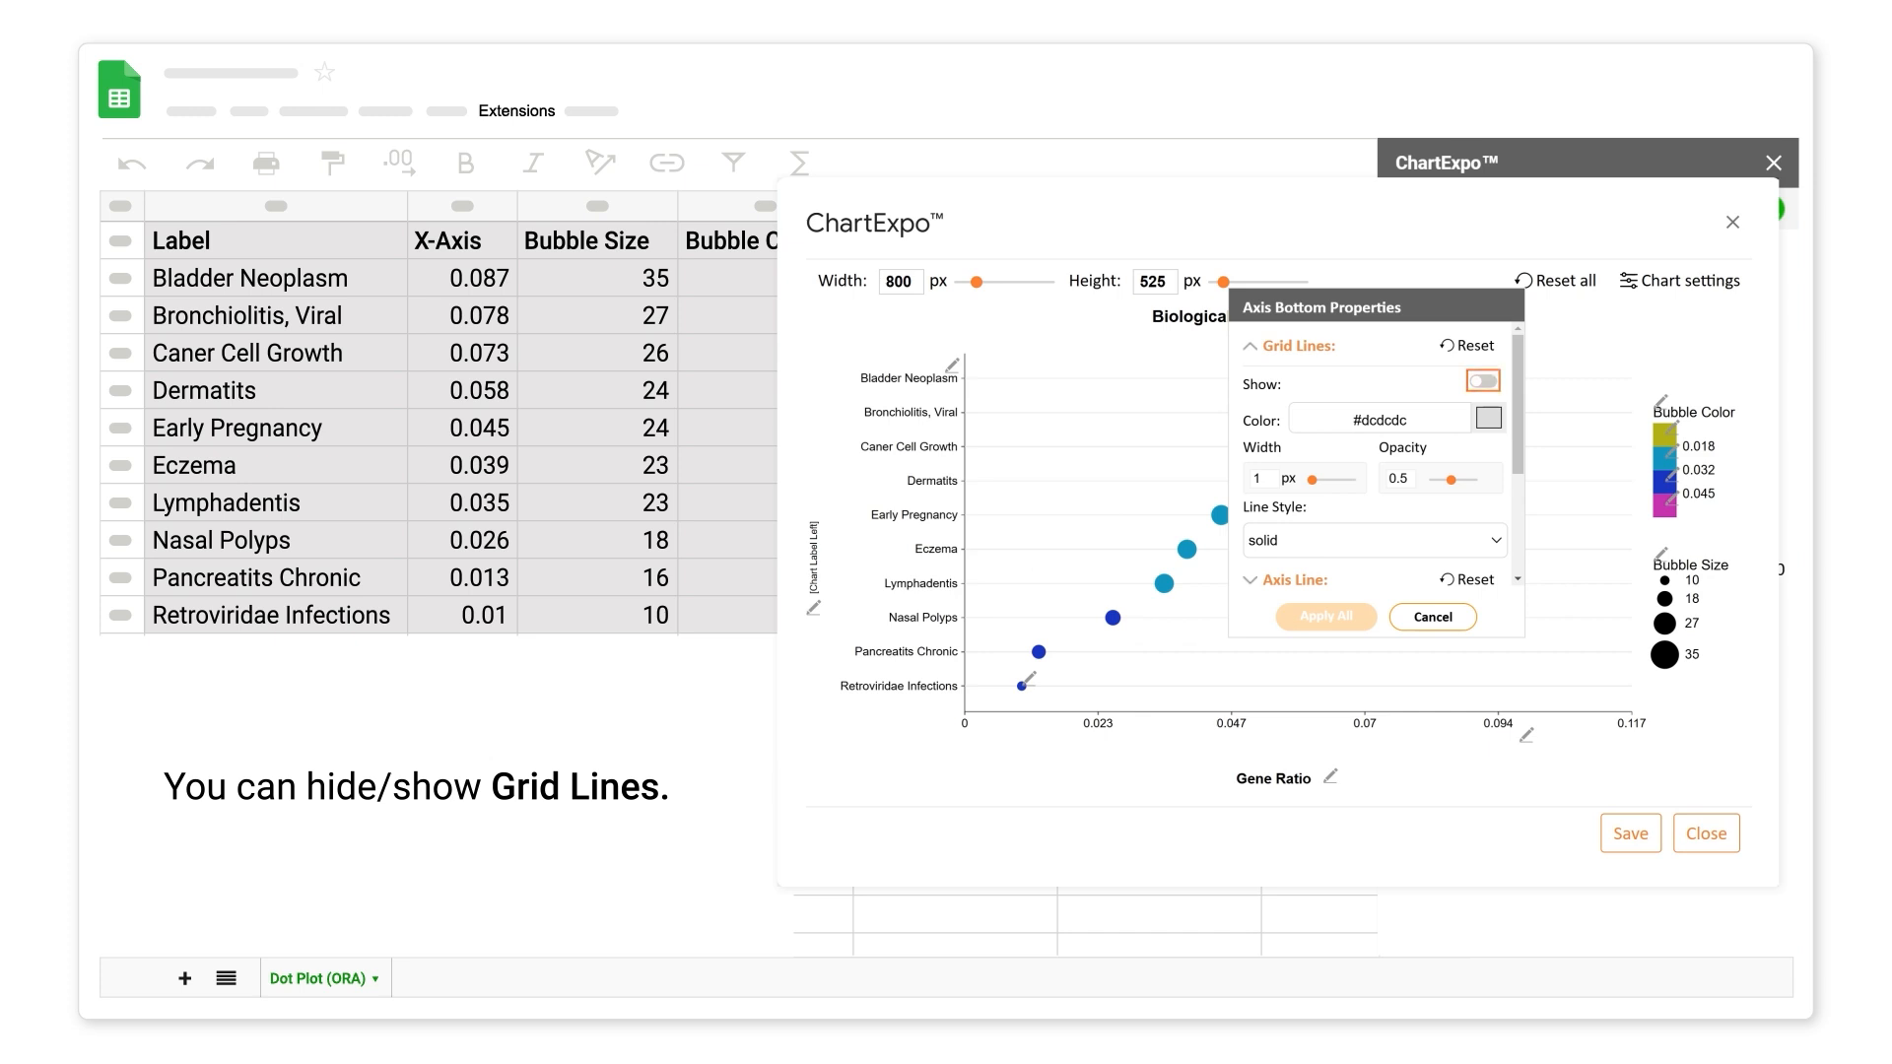
{"action": "left_click", "coordinate": [1483, 381]}
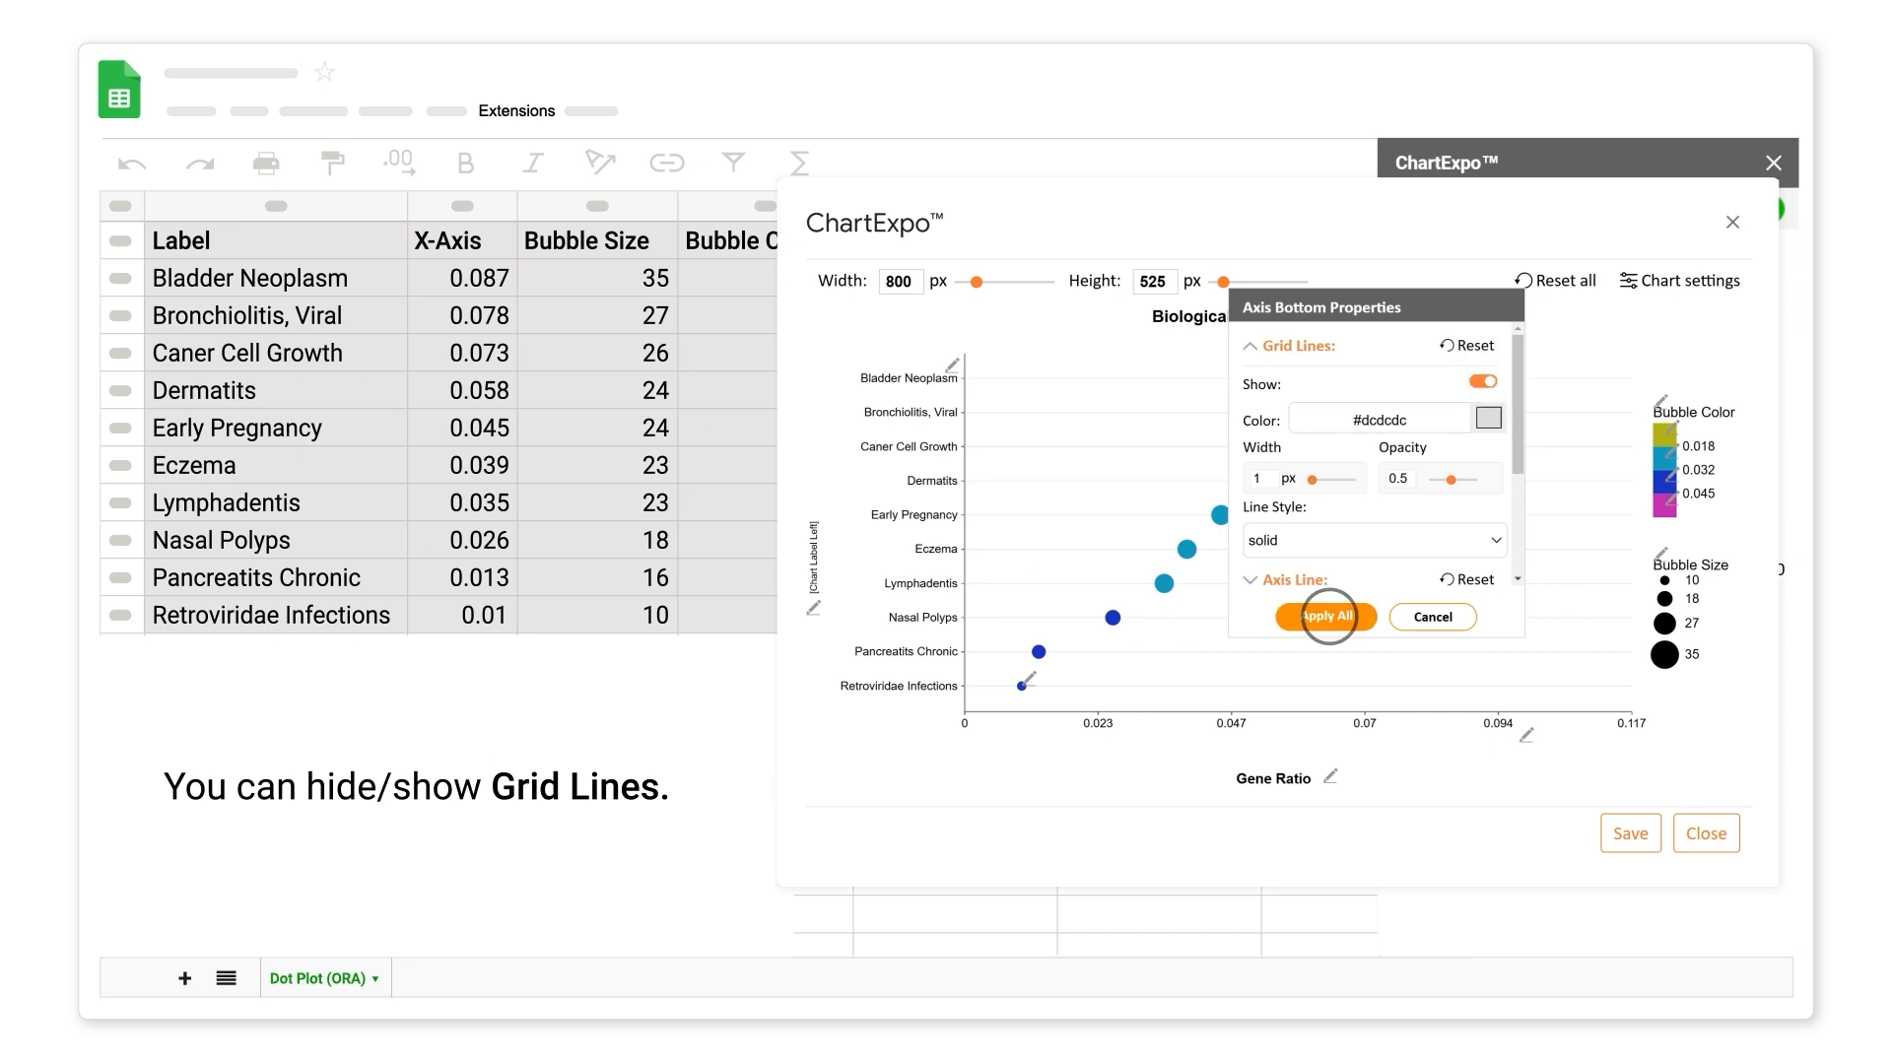
{"action": "left_click", "coordinate": [1329, 616]}
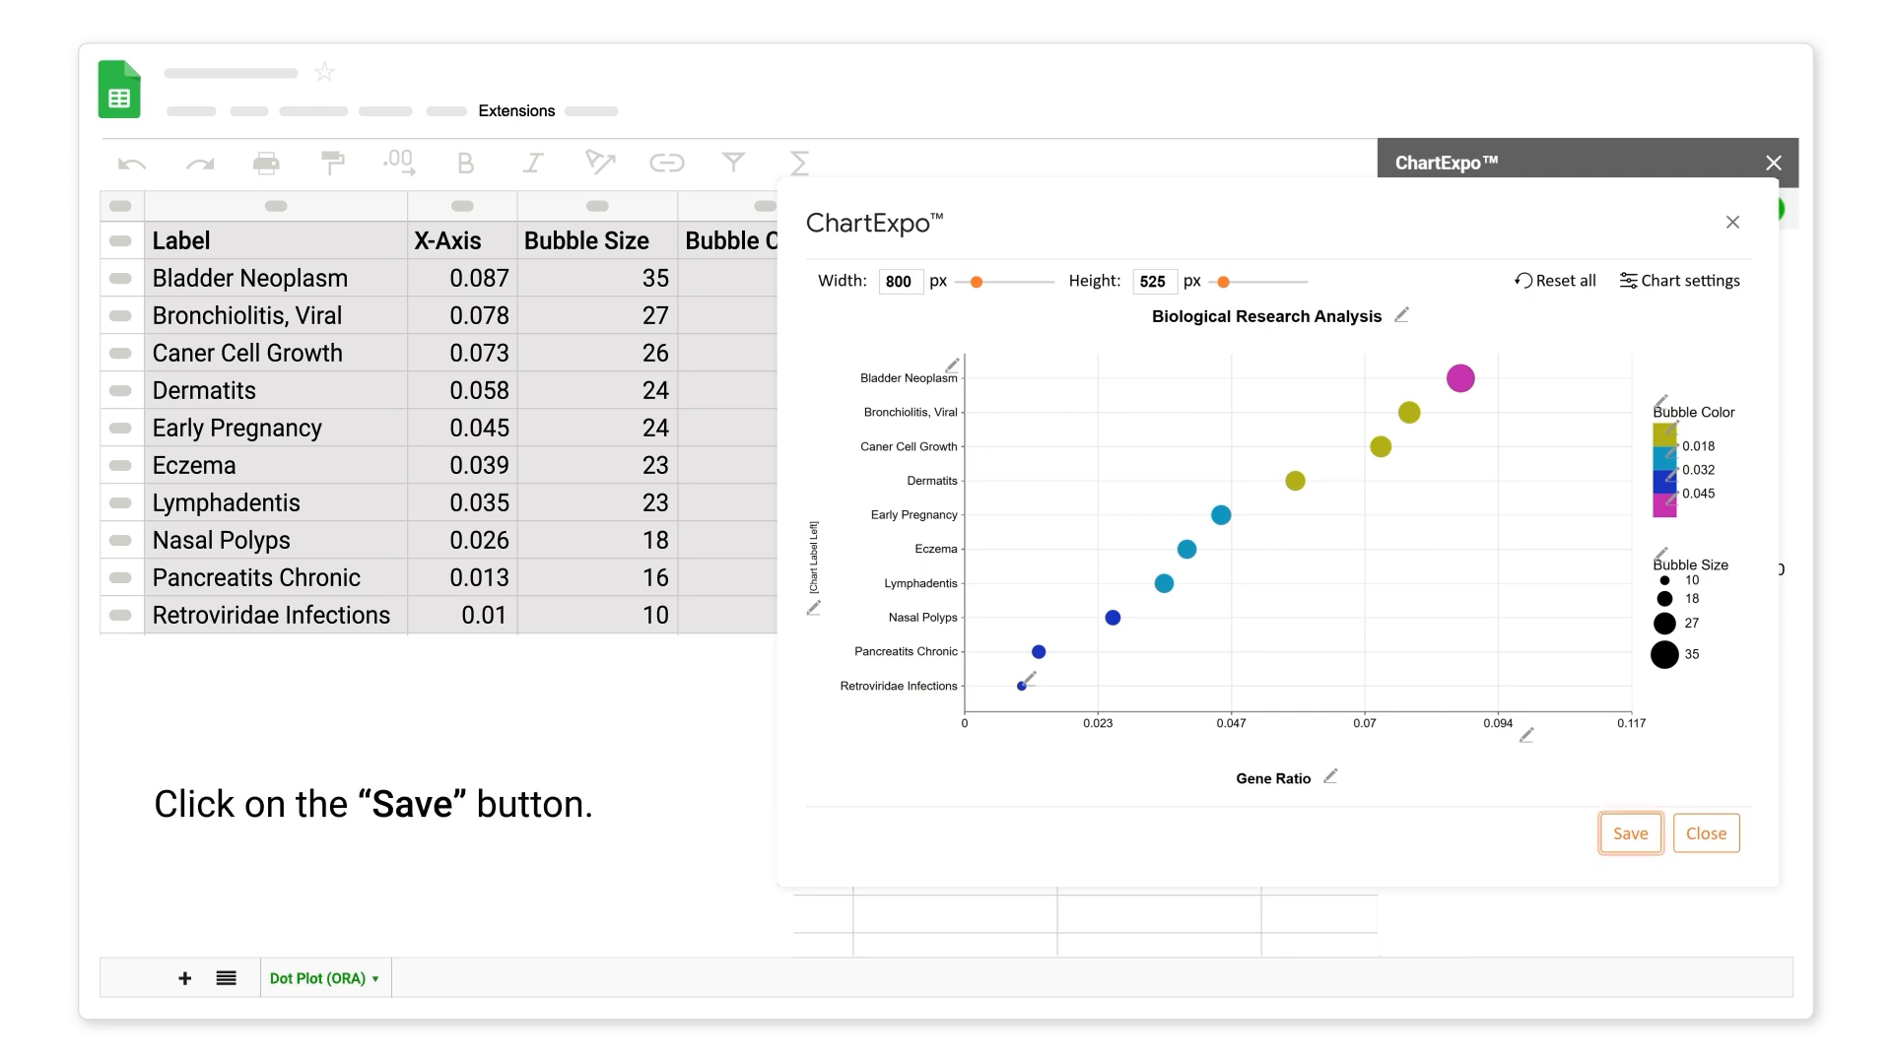
{"action": "left_click", "coordinate": [1631, 833]}
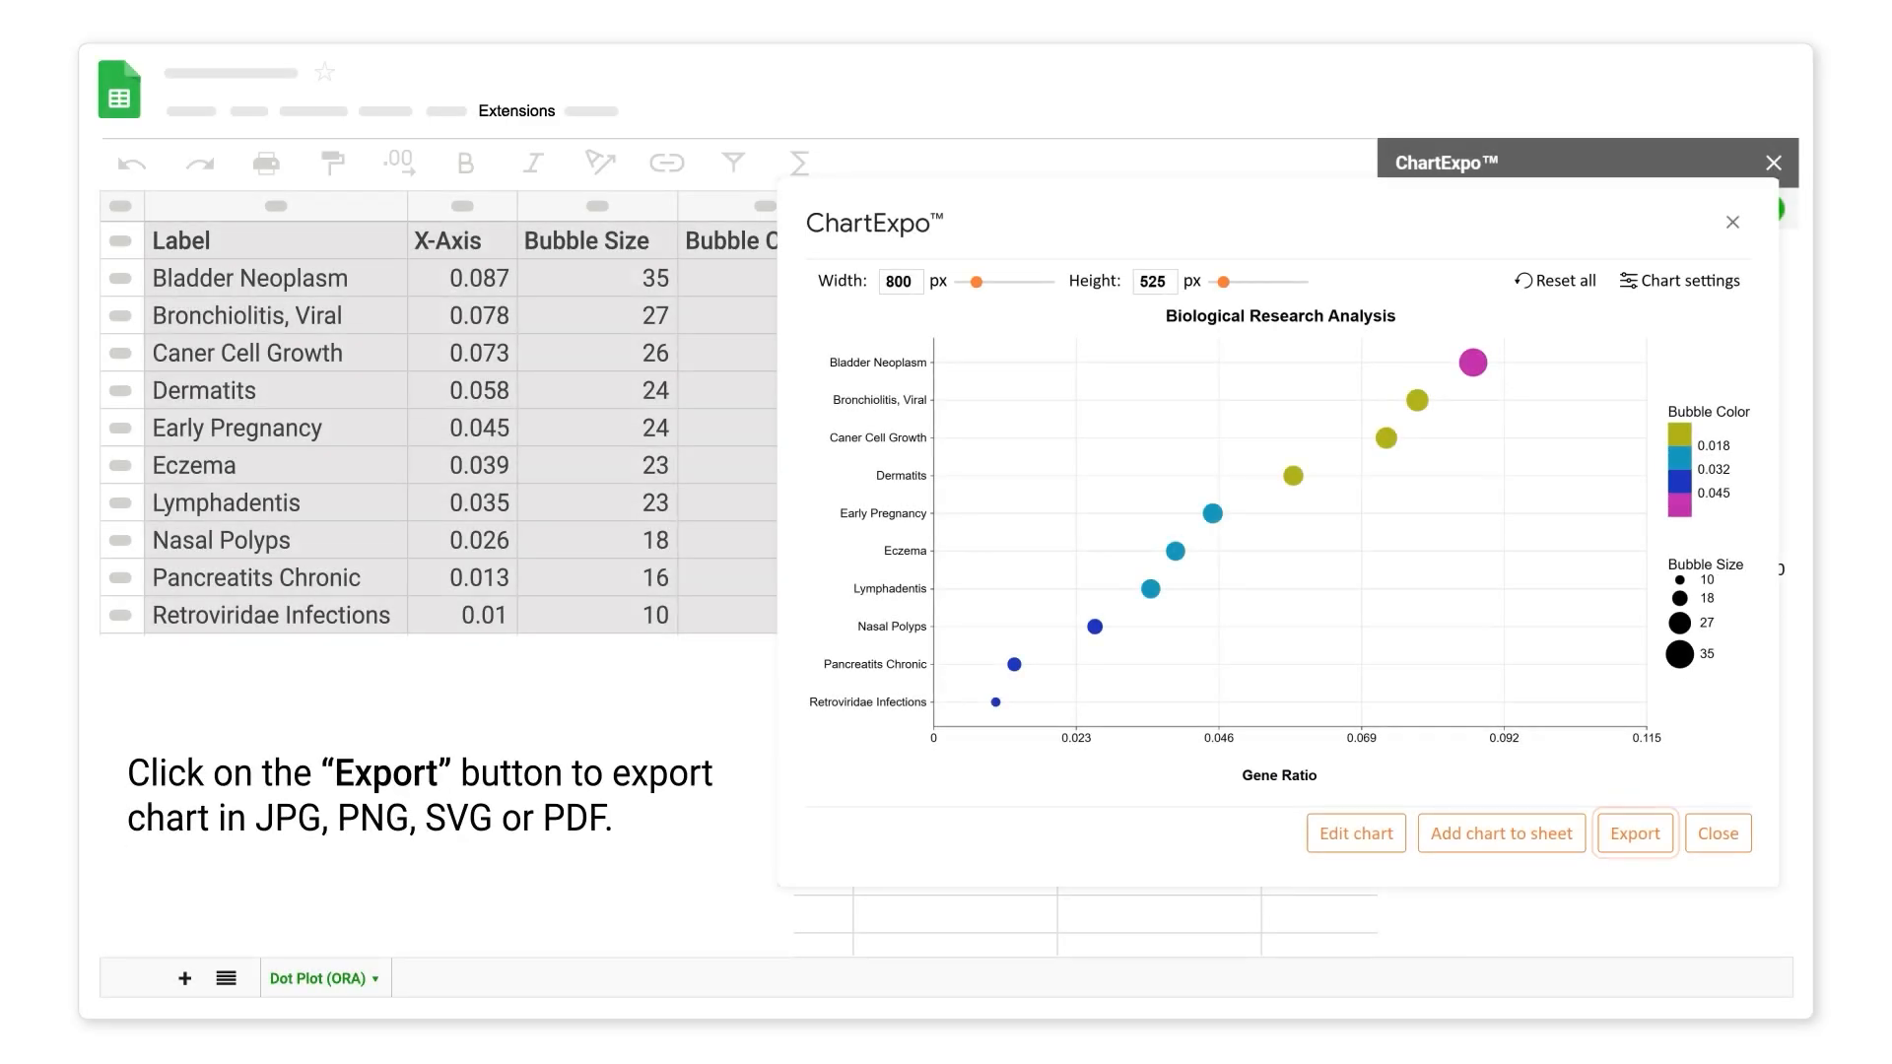
Export the finished dot plot as a file and add the chart image to the sheet.
{"action": "left_click", "coordinate": [1633, 833]}
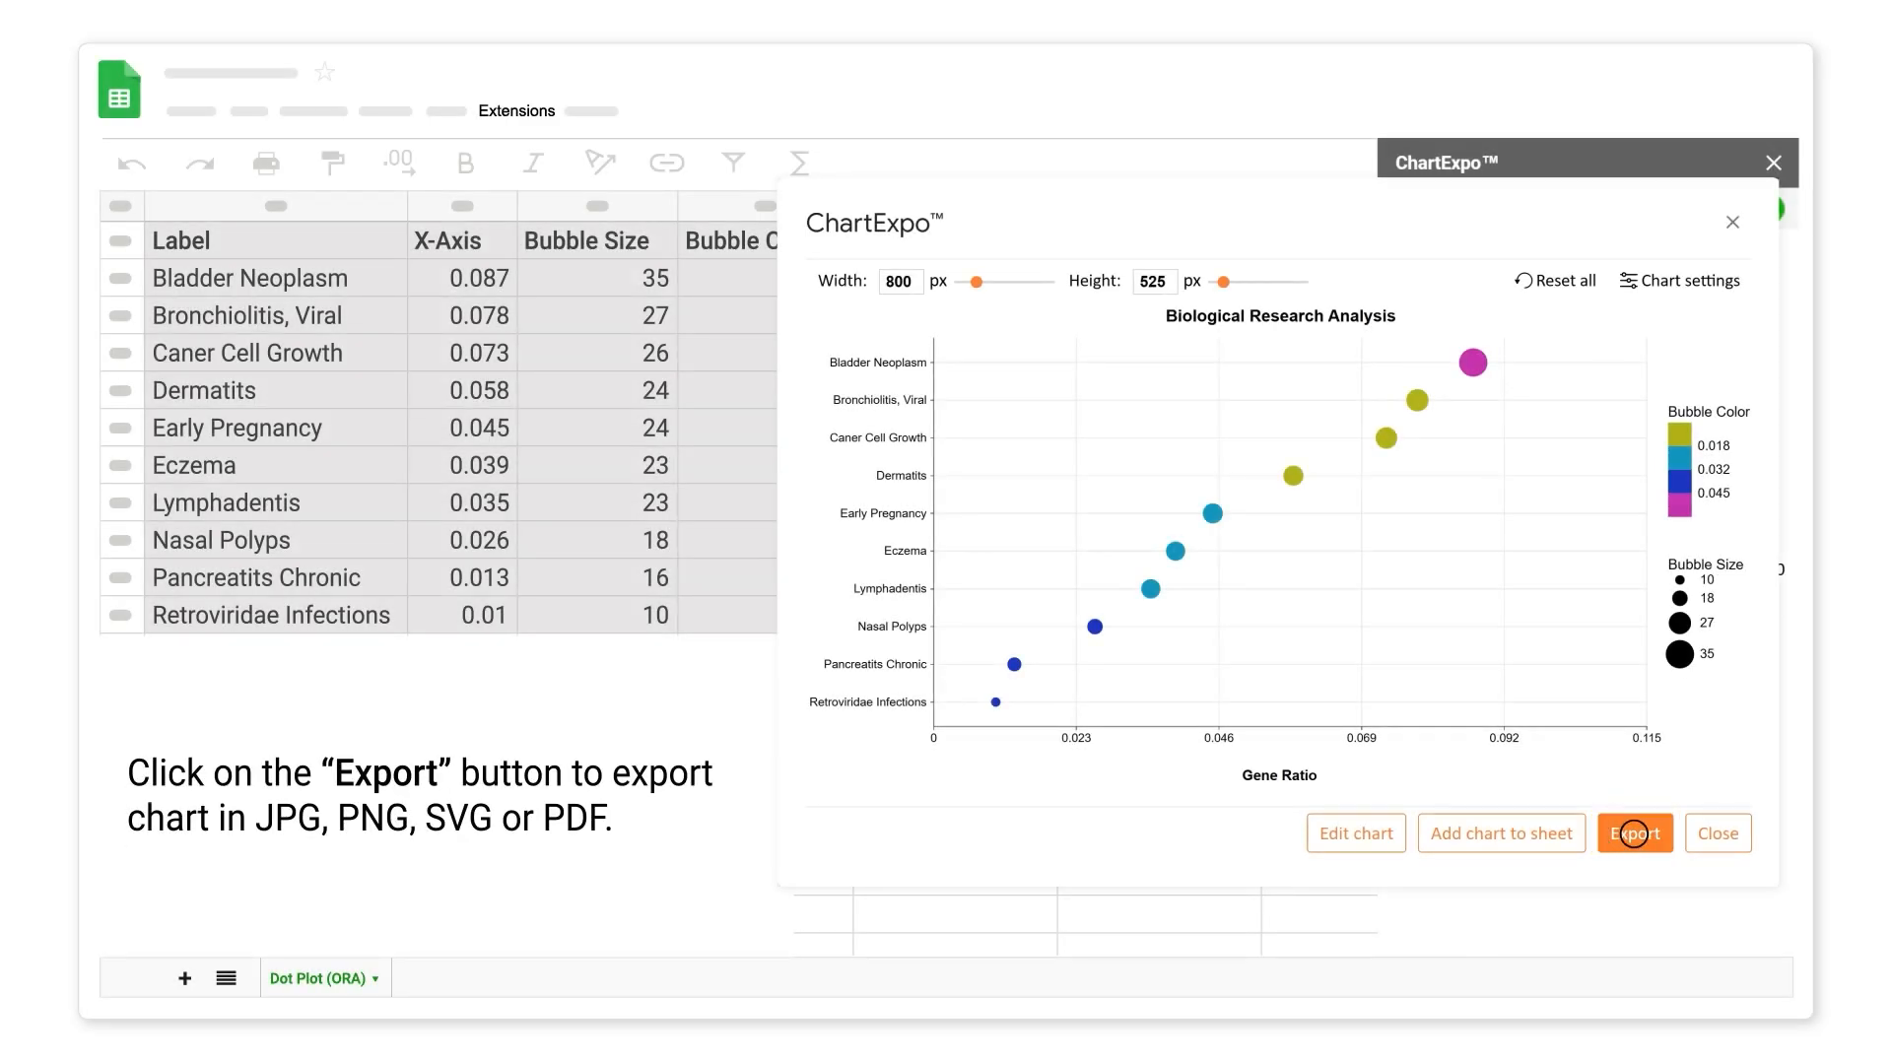
{"action": "left_click", "coordinate": [1484, 705]}
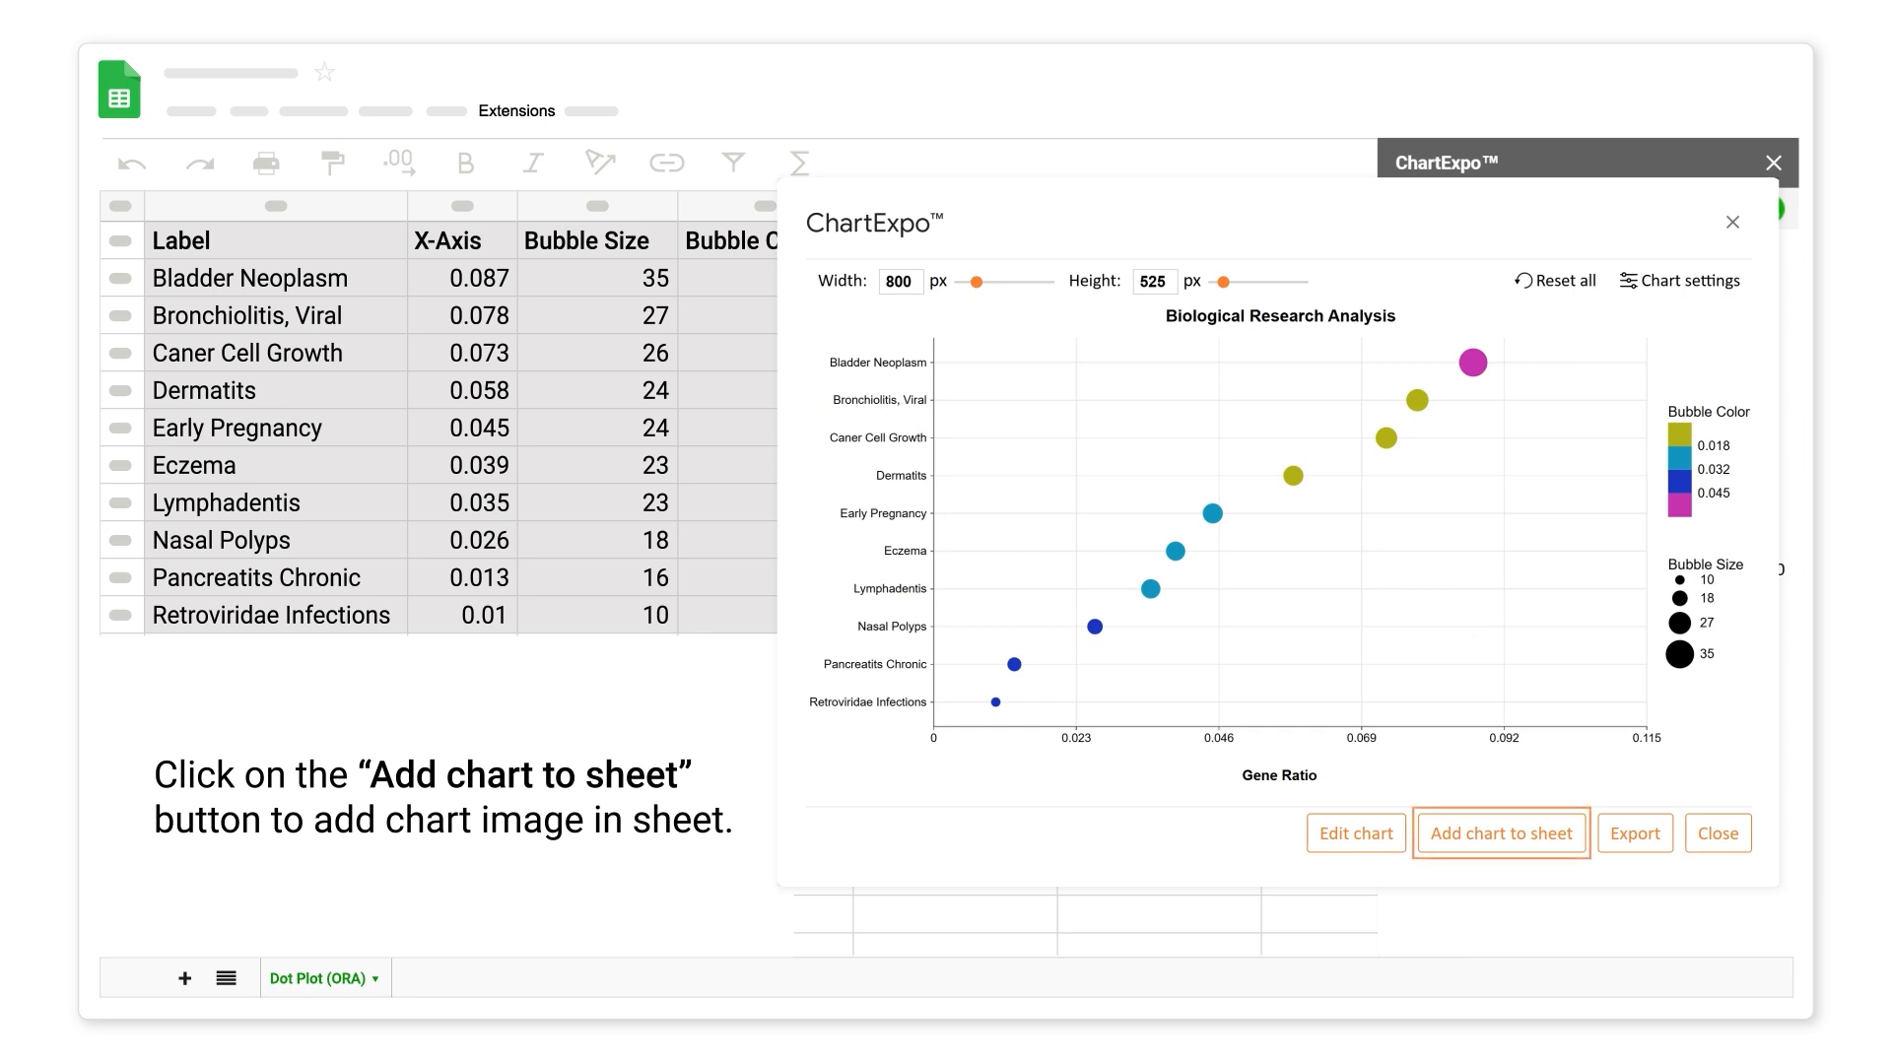
{"action": "left_click", "coordinate": [1496, 838]}
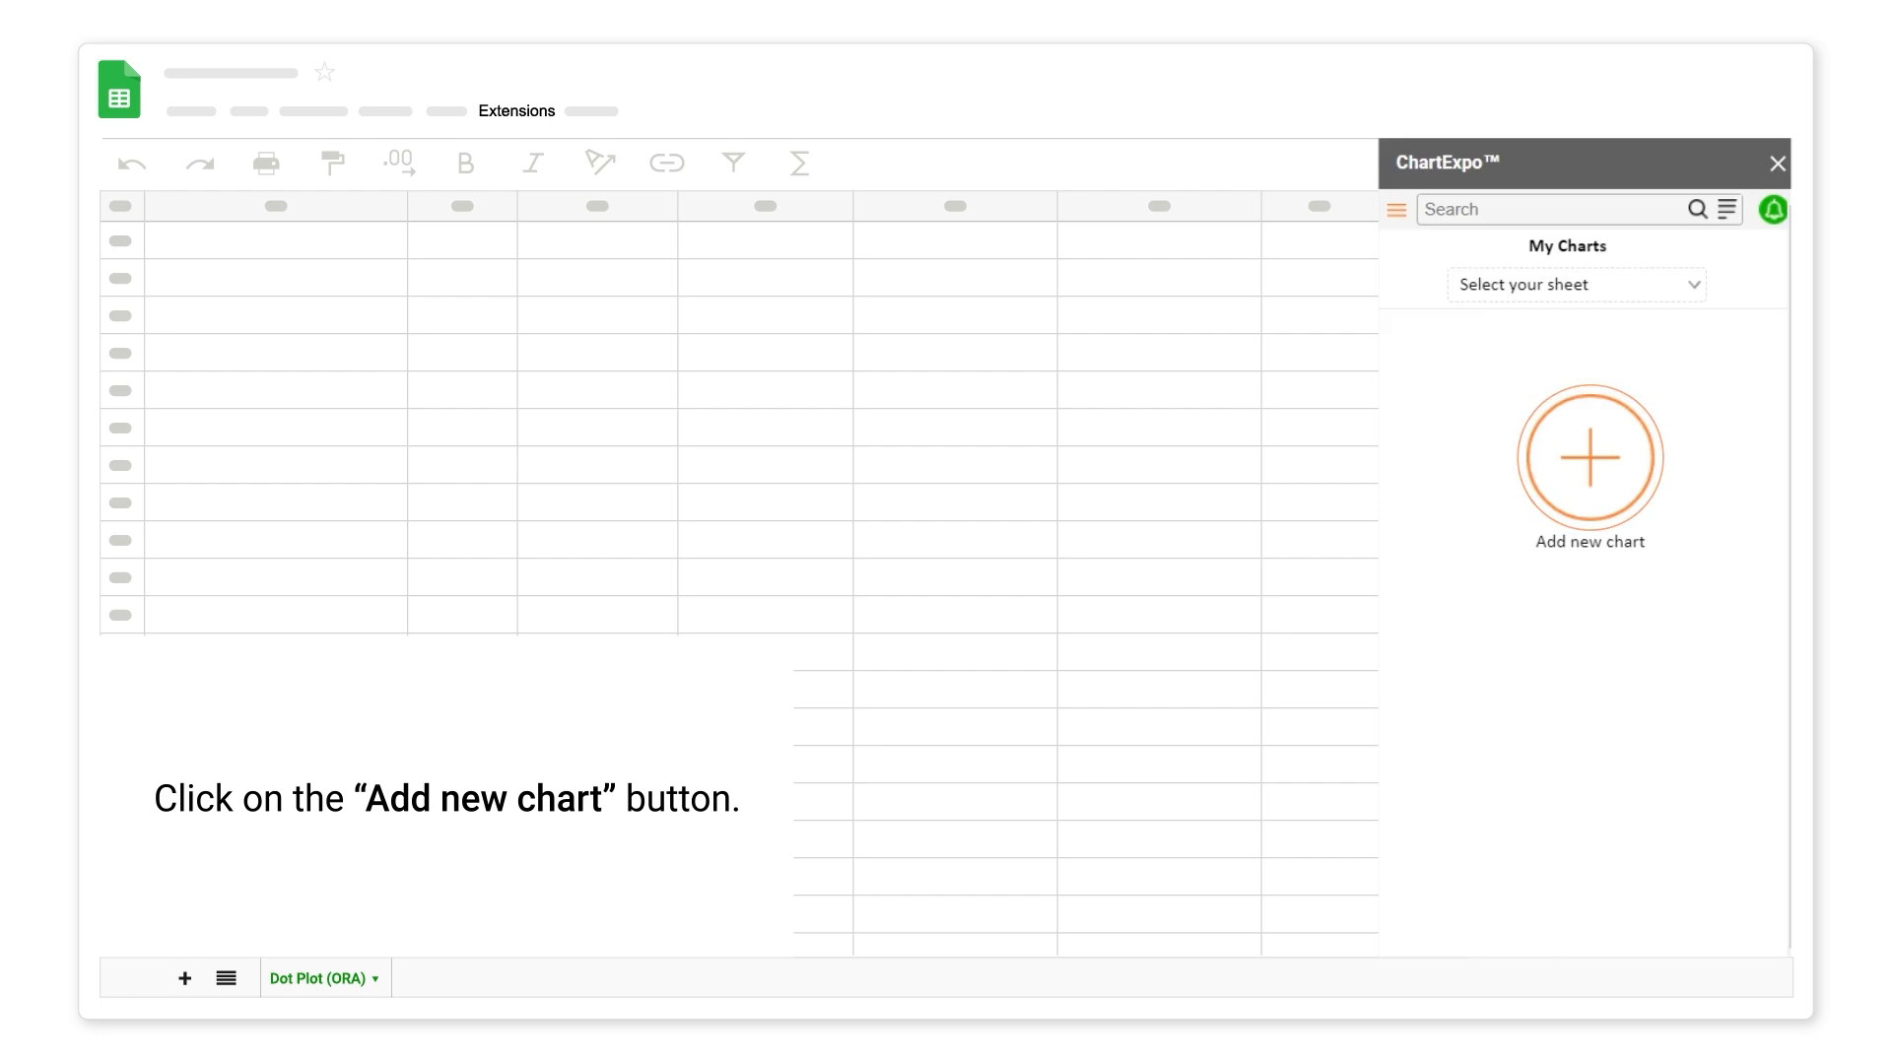
Start adding a new chart from the My Charts page.
{"action": "left_click", "coordinate": [1591, 457]}
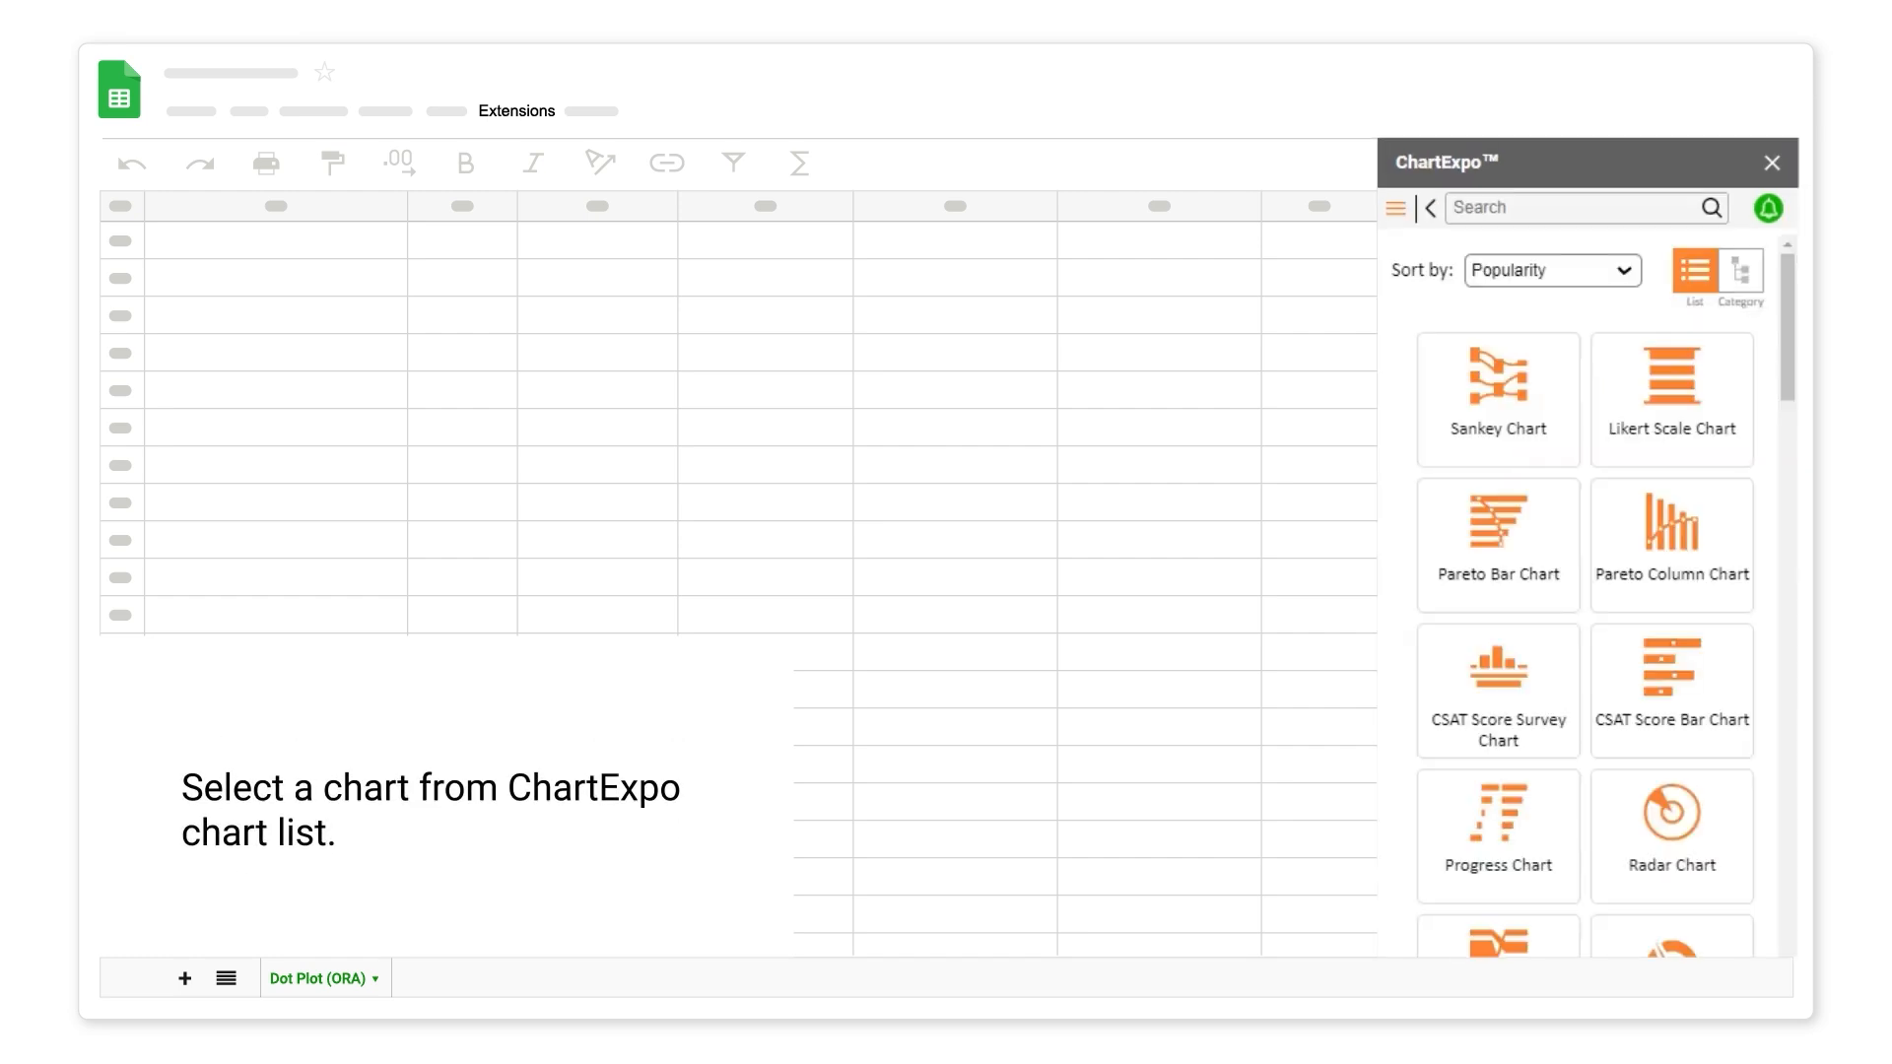